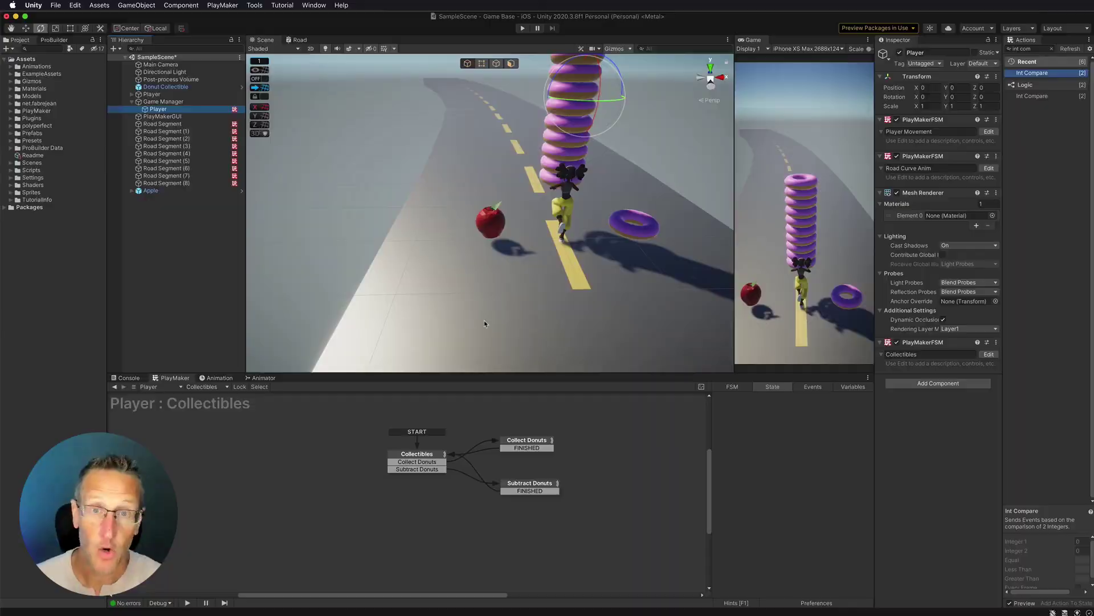
- Play-test the game while watching the Donuts variable, moving the character right into the donut and back, and stop
{"action": "left_click", "coordinate": [532, 445]}
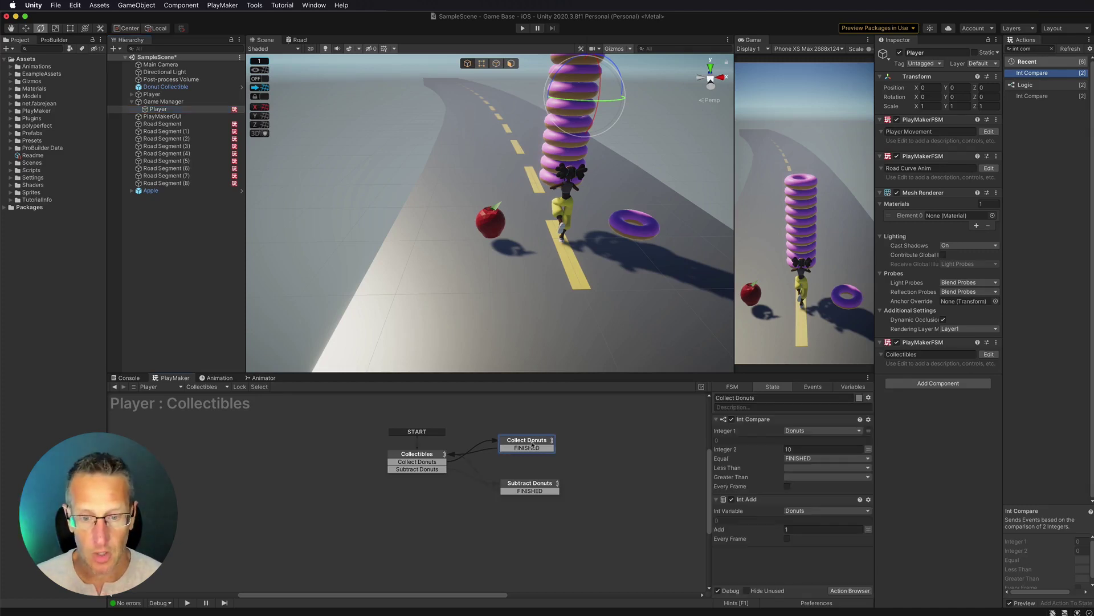
{"action": "left_click", "coordinate": [853, 387]}
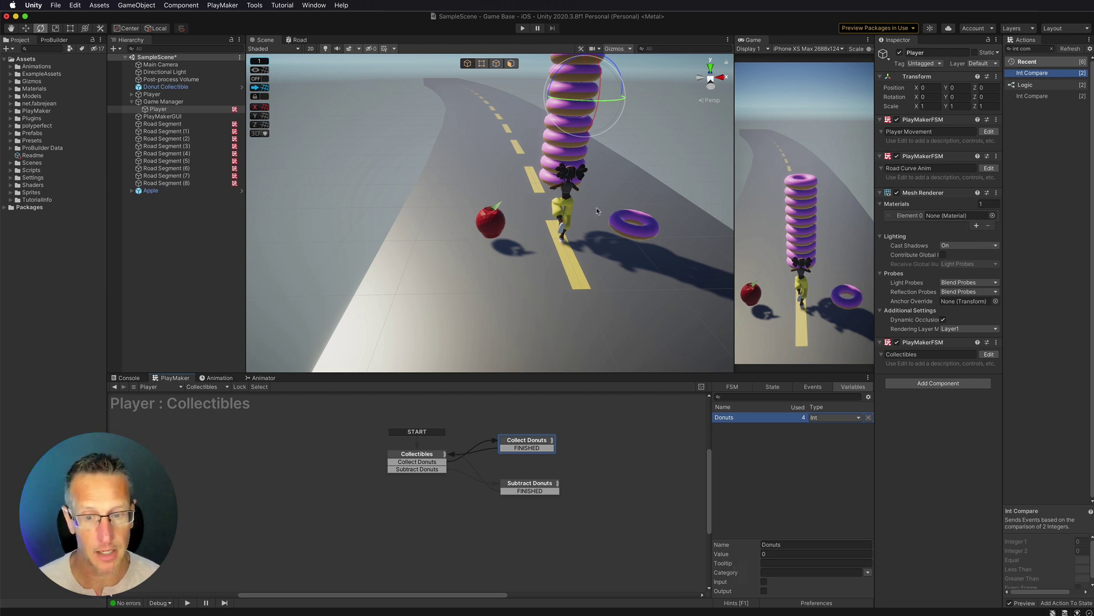
{"action": "key", "text": "super+p"}
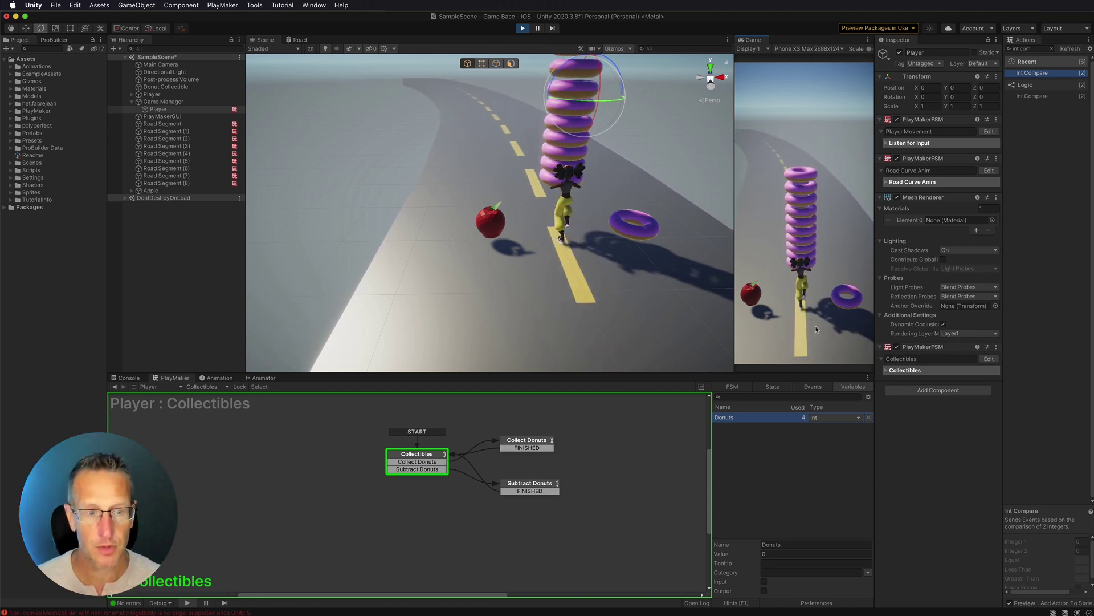
{"action": "key", "text": "Right"}
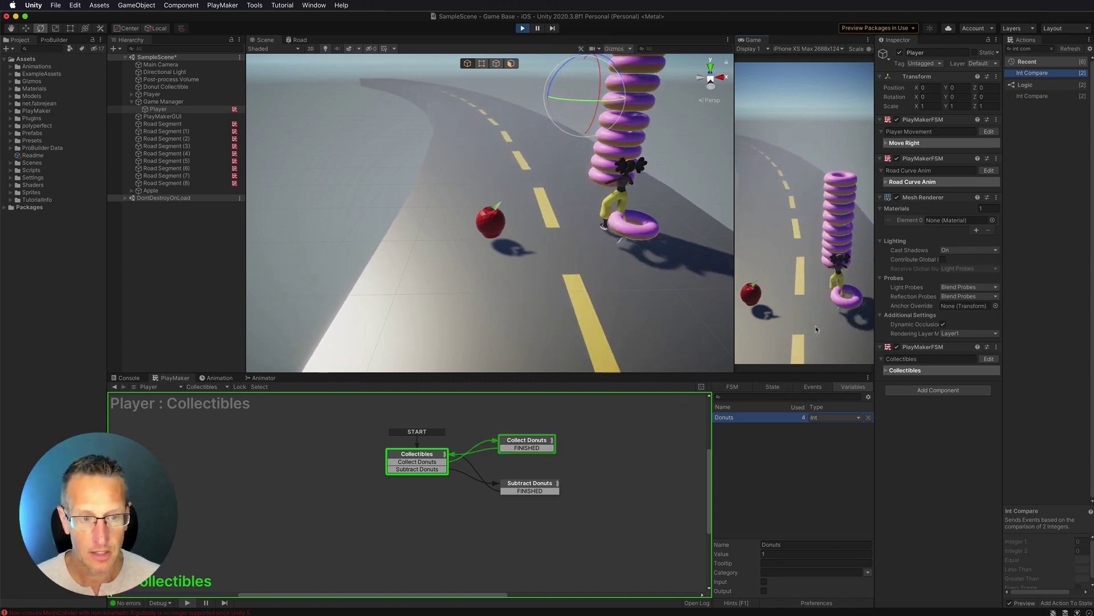
{"action": "key", "text": "Left"}
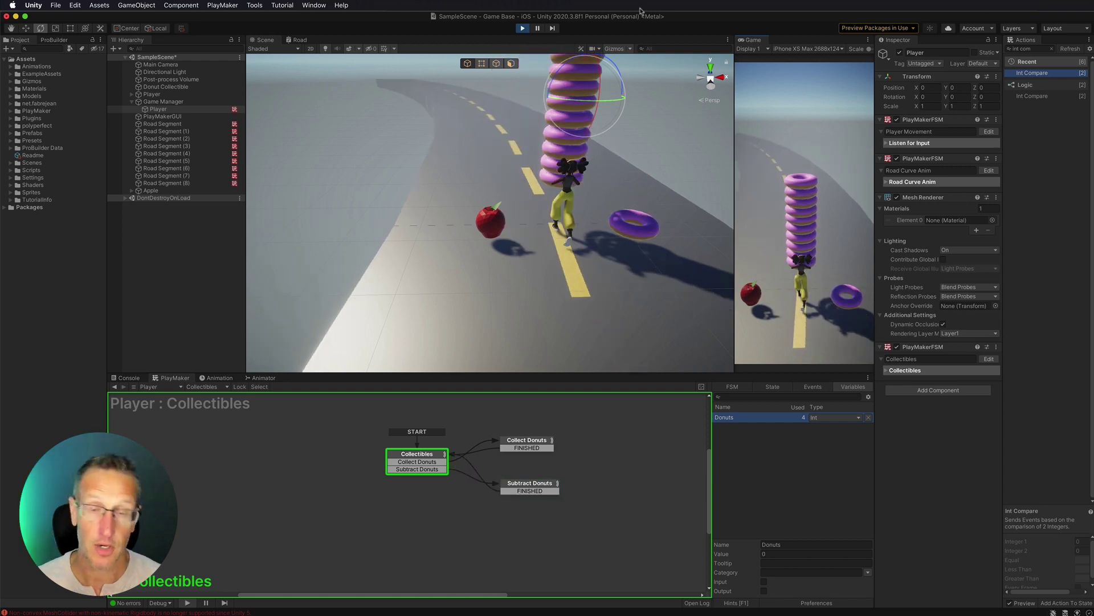
{"action": "left_click", "coordinate": [522, 28]}
- Add a state named Donut Compare to the Player's Collectibles FSM, beside Collect Donuts
{"action": "left_click", "coordinate": [152, 111]}
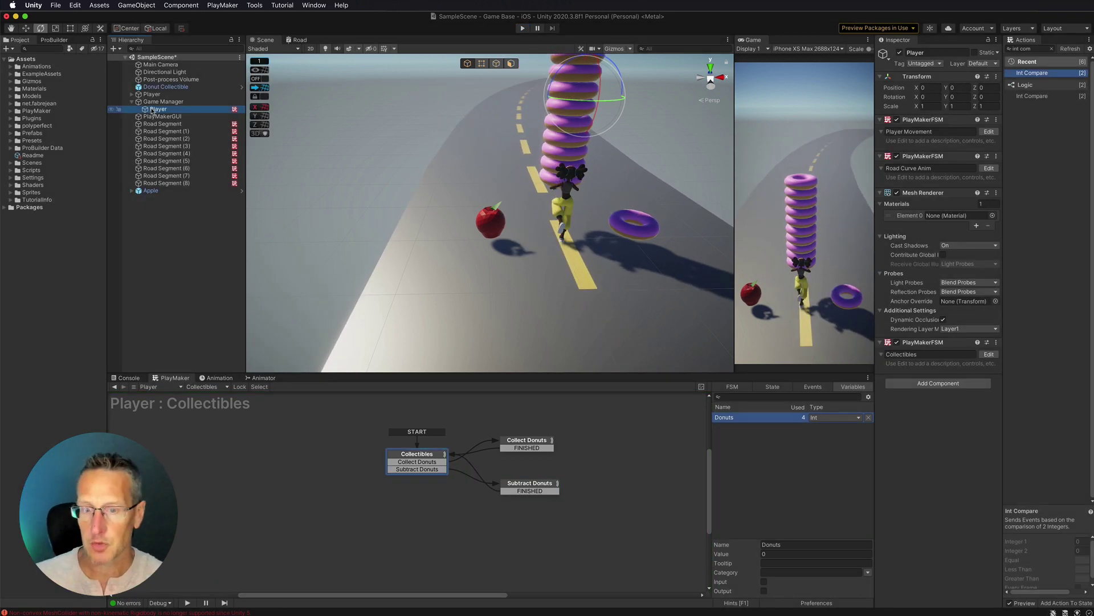
{"action": "left_click", "coordinate": [526, 442]}
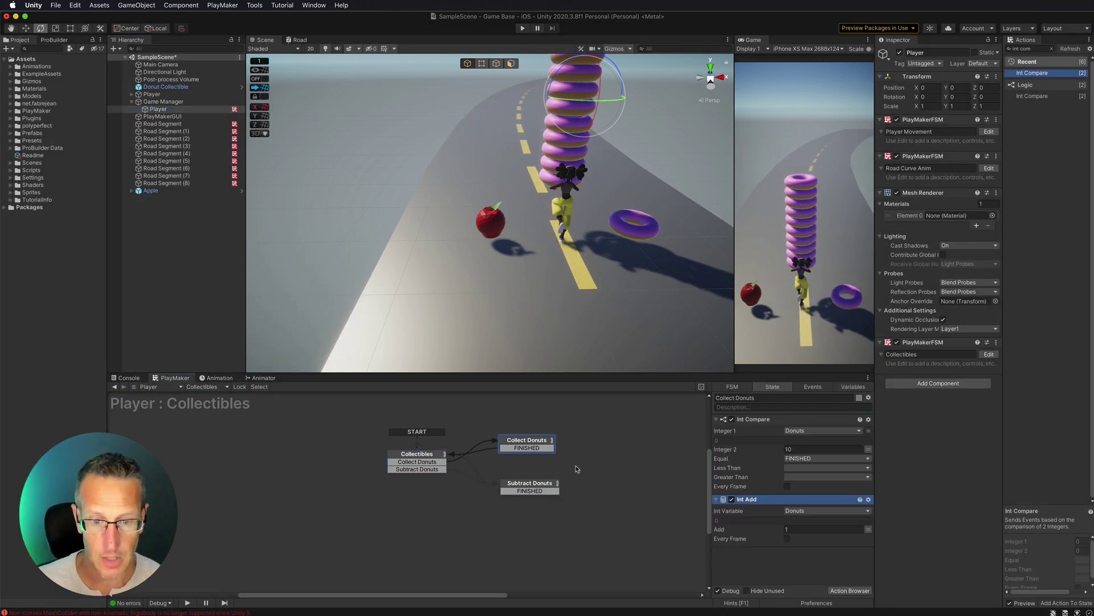
{"action": "left_click", "coordinate": [585, 452], "text": "ctrl"}
{"action": "type", "text": "D"}
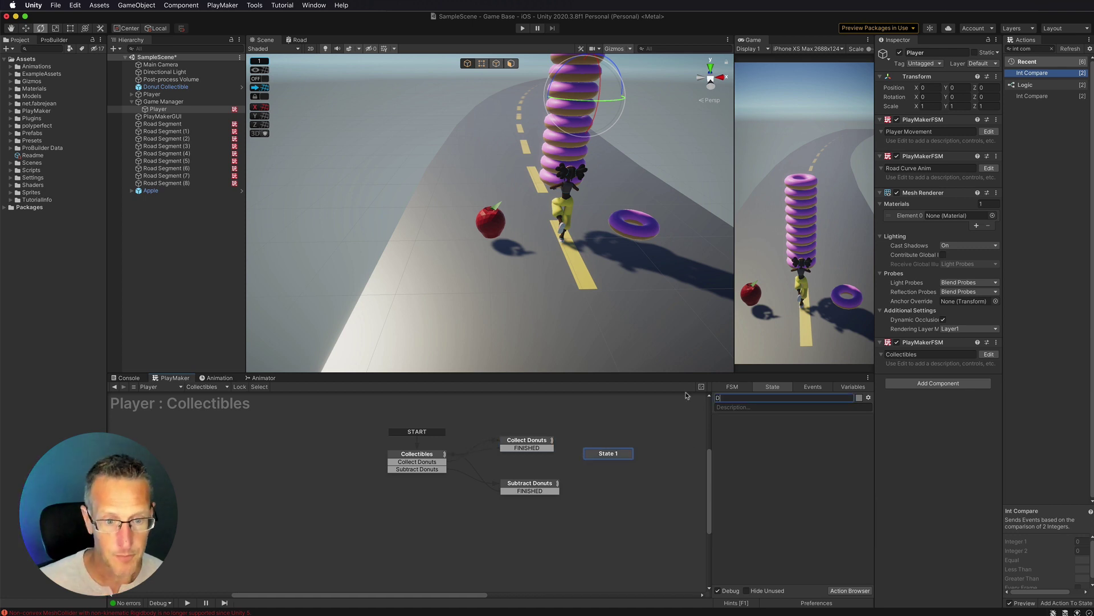
{"action": "type", "text": "onut Compa"}
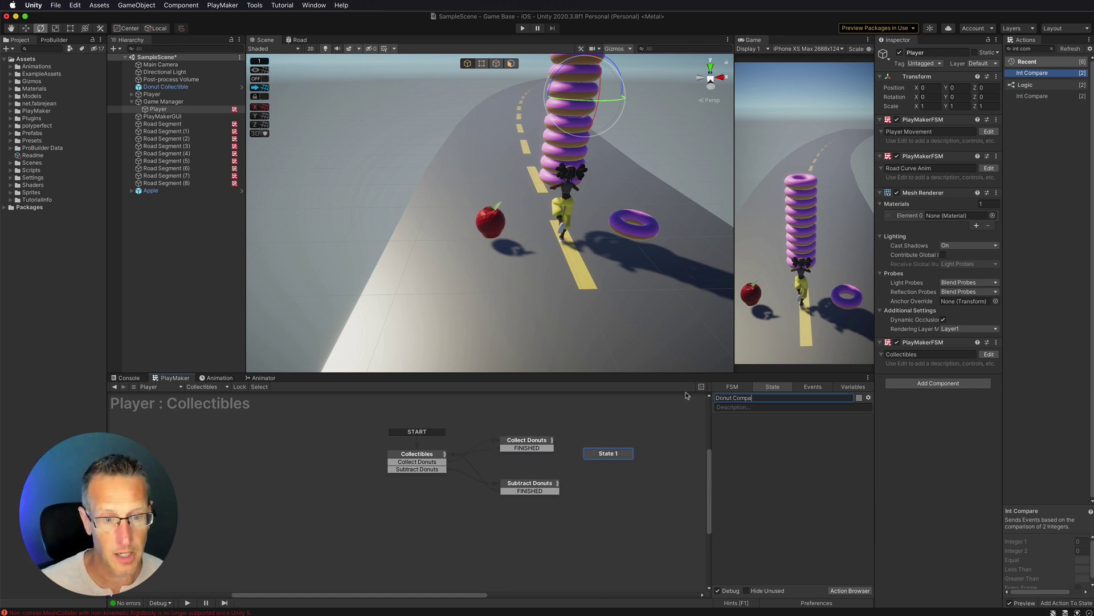
{"action": "type", "text": "re"}
{"action": "key", "text": "Return"}
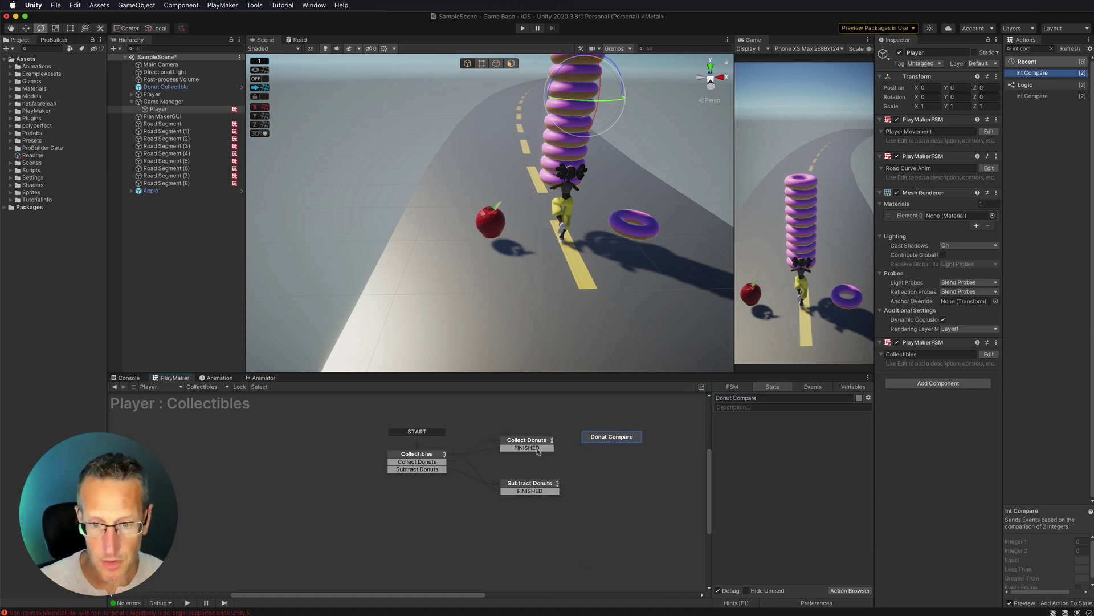
- Link the FINISHED transitions of Collect Donuts and Subtract Donuts to the Donut Compare state
{"action": "left_click", "coordinate": [535, 448]}
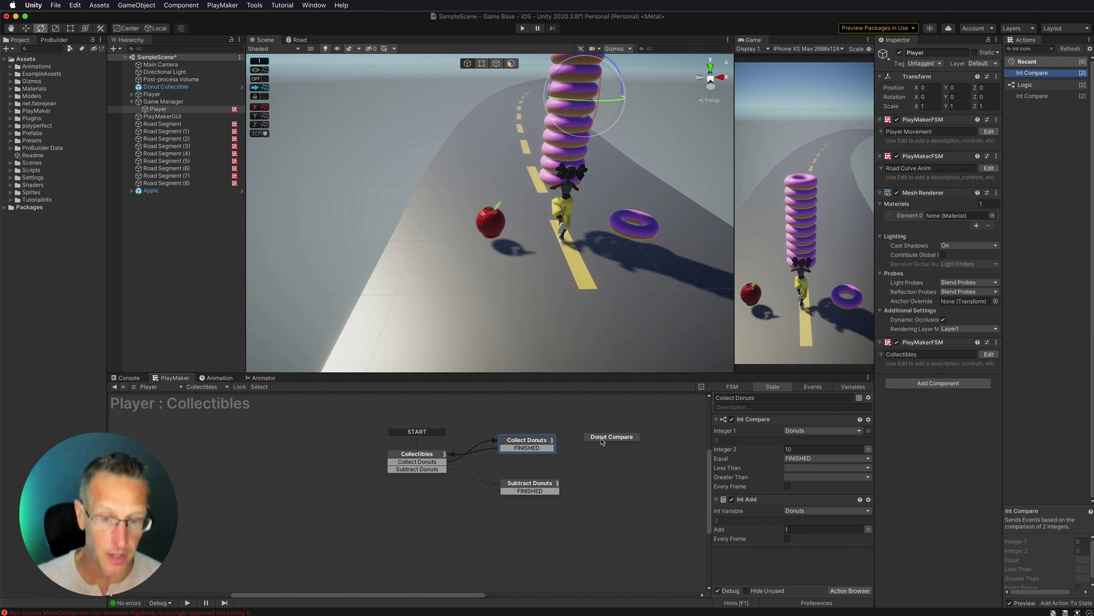
{"action": "left_click_drag", "start_coordinate": [527, 448], "coordinate": [601, 440]}
{"action": "left_click_drag", "start_coordinate": [522, 490], "coordinate": [619, 443]}
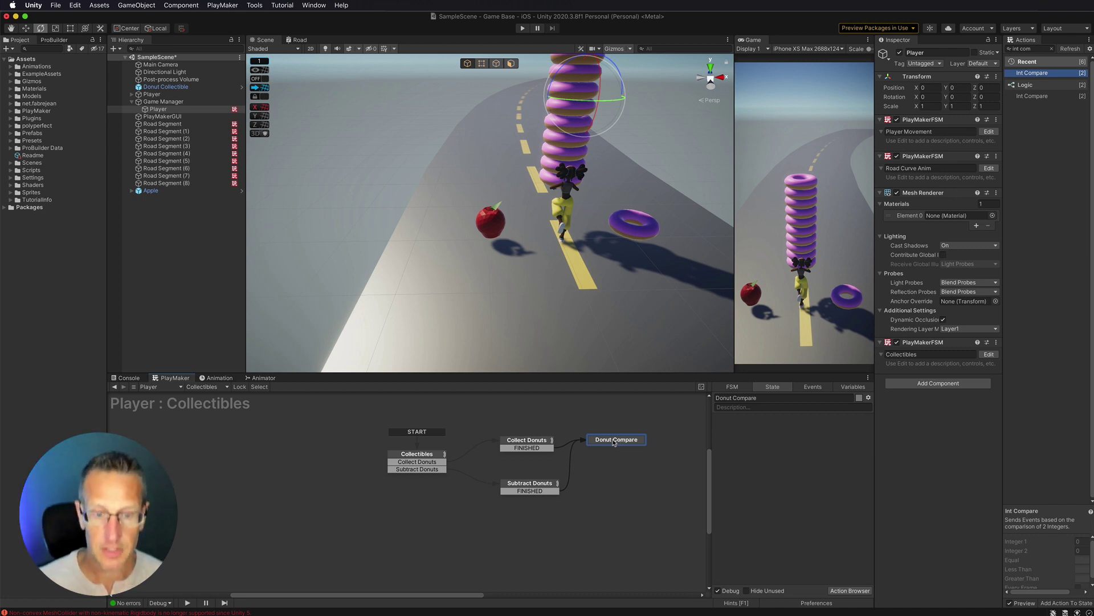
- Add another state named Donuts 0 beyond Donut Compare in the Collectibles FSM
{"action": "right_click", "coordinate": [598, 428]}
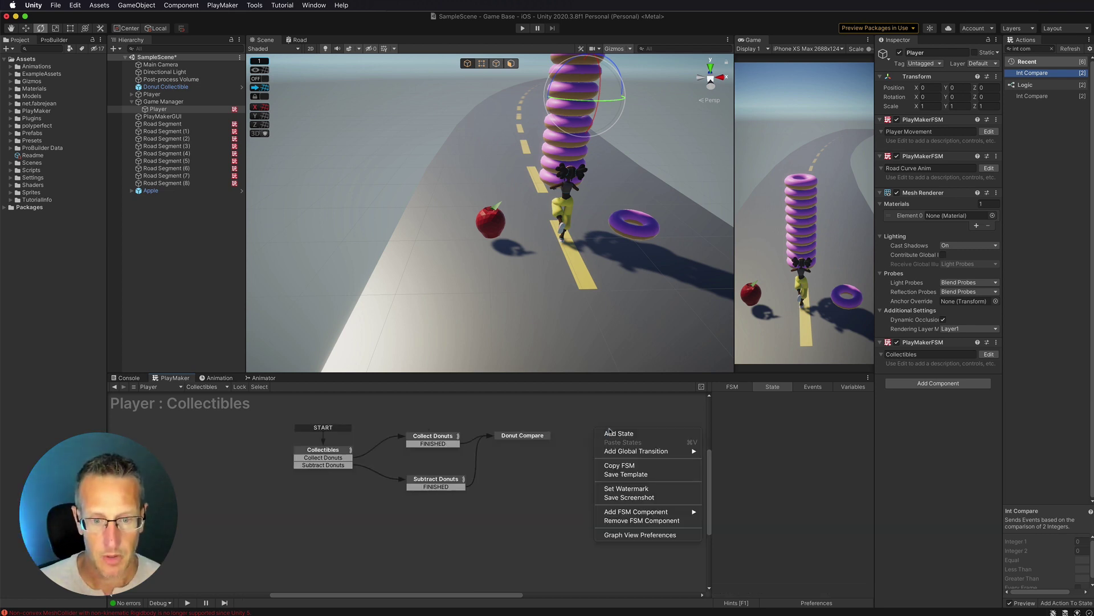
{"action": "left_click", "coordinate": [615, 433]}
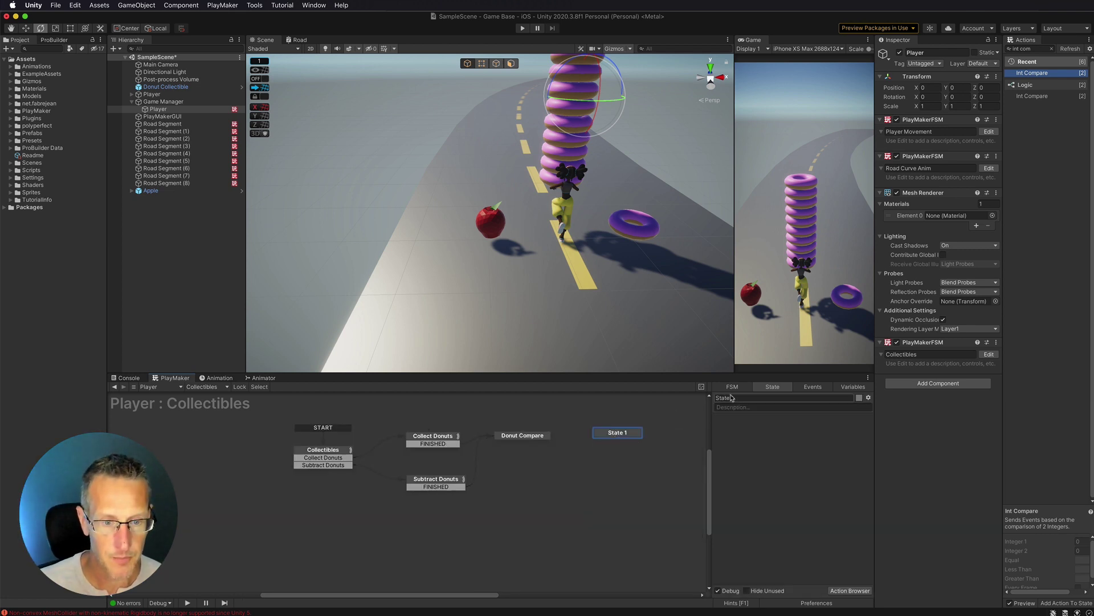
{"action": "type", "text": "Donuts 0"}
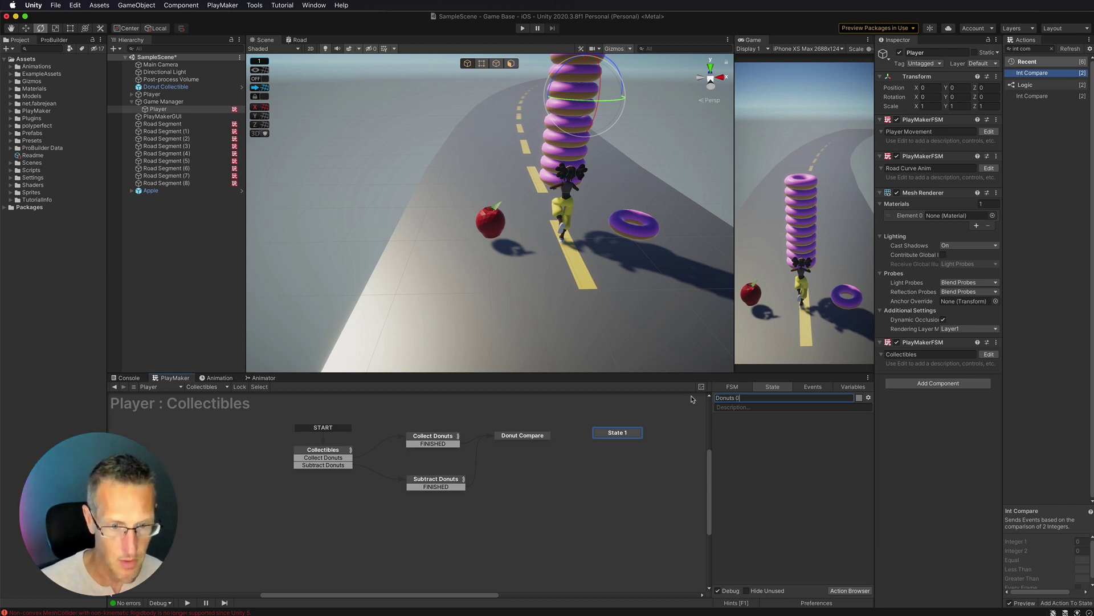
- Add an Int Compare action to the Donut Compare state, comparing the Donuts variable with 0
{"action": "left_click", "coordinate": [521, 436]}
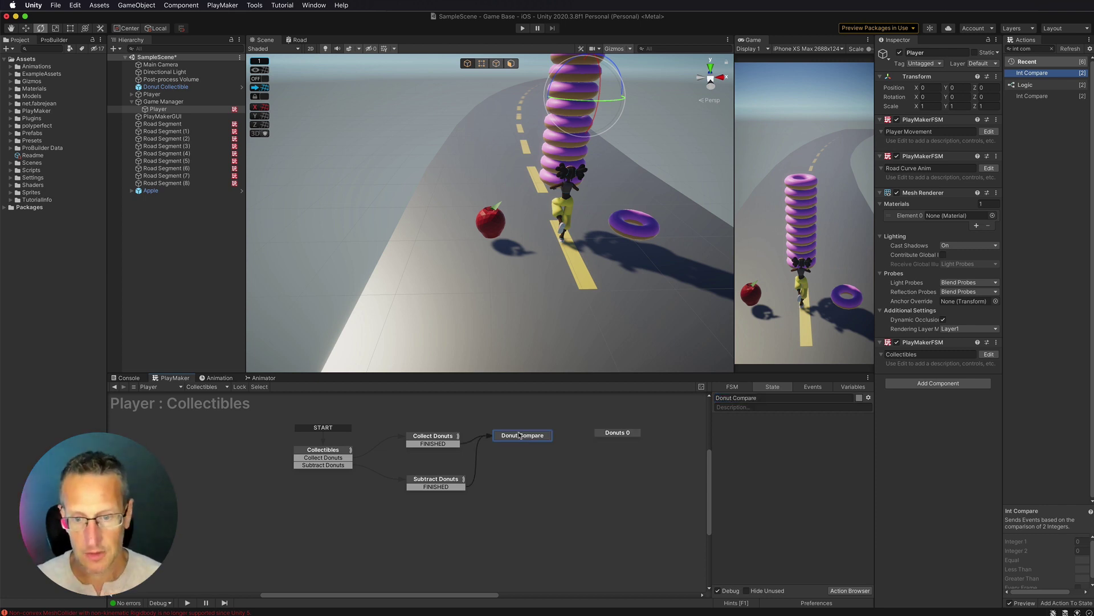
{"action": "double_click", "coordinate": [1028, 74]}
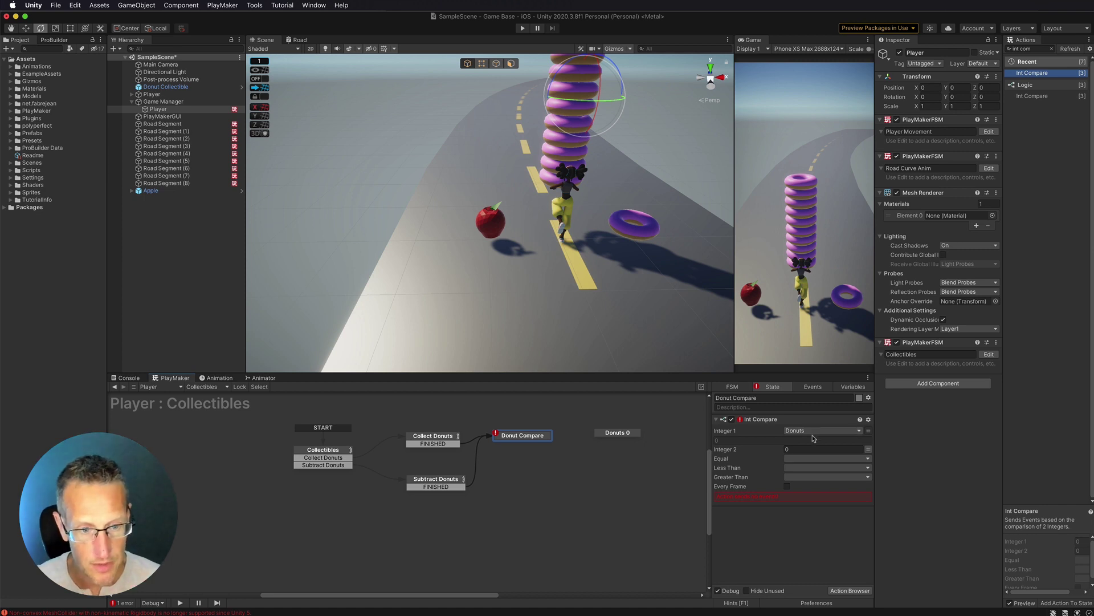
{"action": "left_click", "coordinate": [815, 458]}
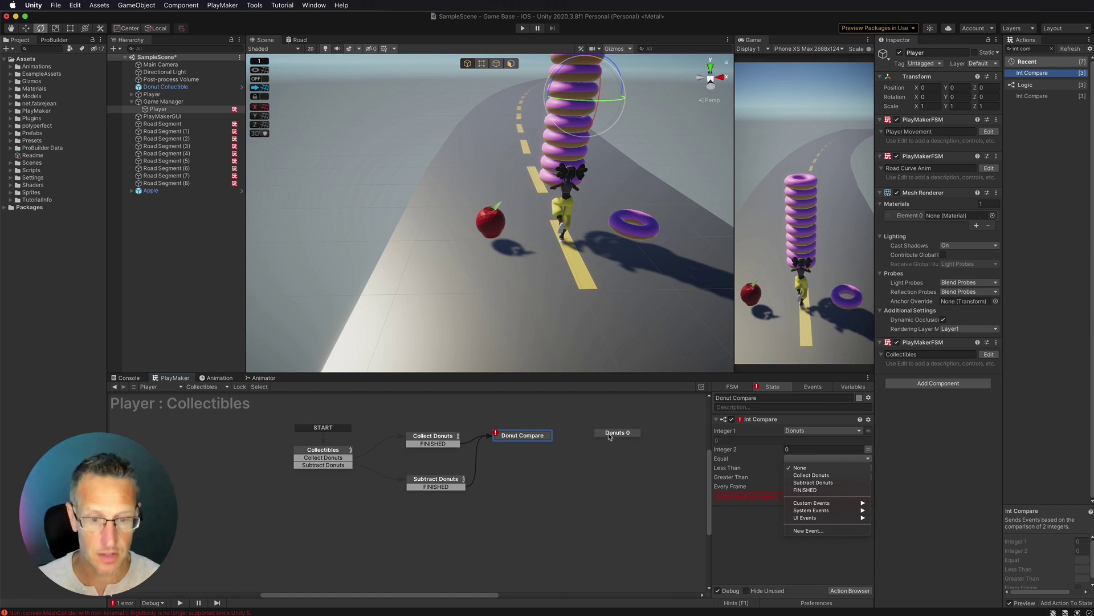
{"action": "left_click", "coordinate": [811, 389]}
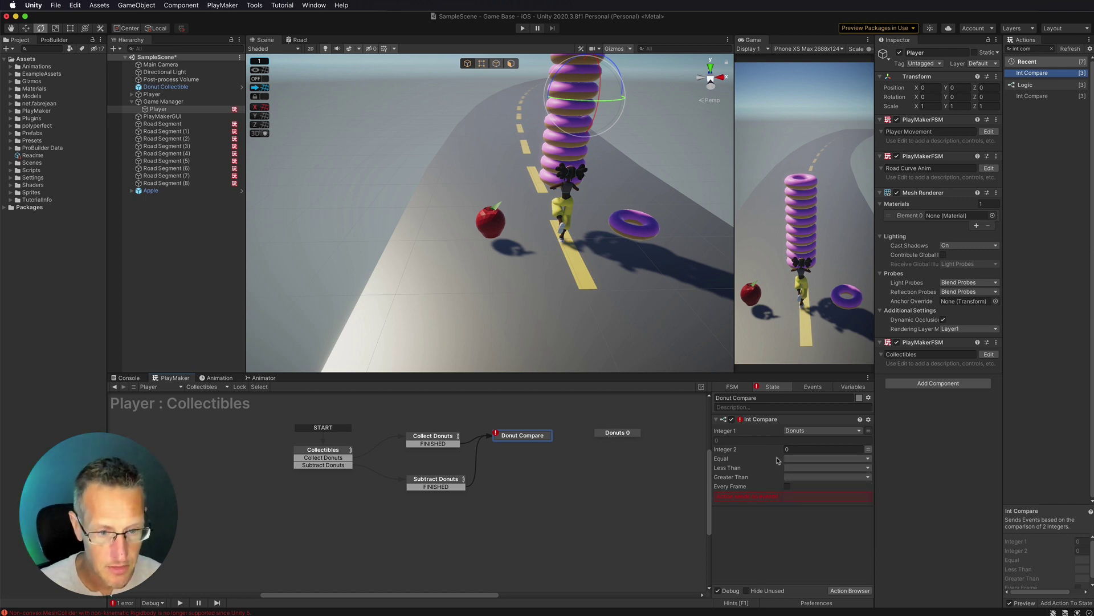
- Create the FSM events D0, D1, D2 and D3
{"action": "left_click", "coordinate": [814, 389]}
{"action": "left_click", "coordinate": [766, 580]}
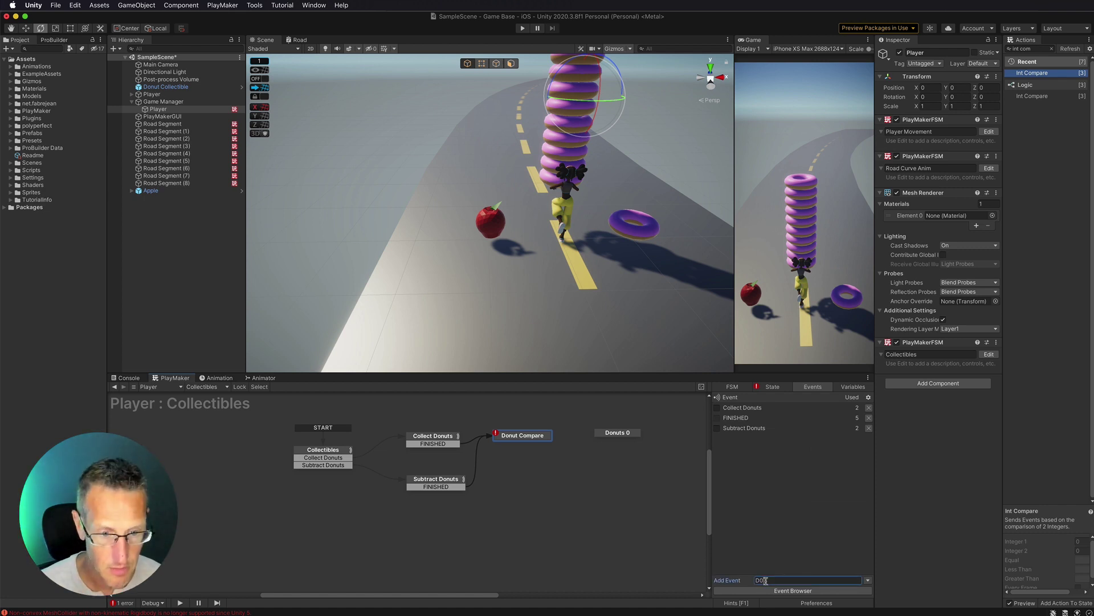
{"action": "type", "text": "DO"}
{"action": "key", "text": "Return"}
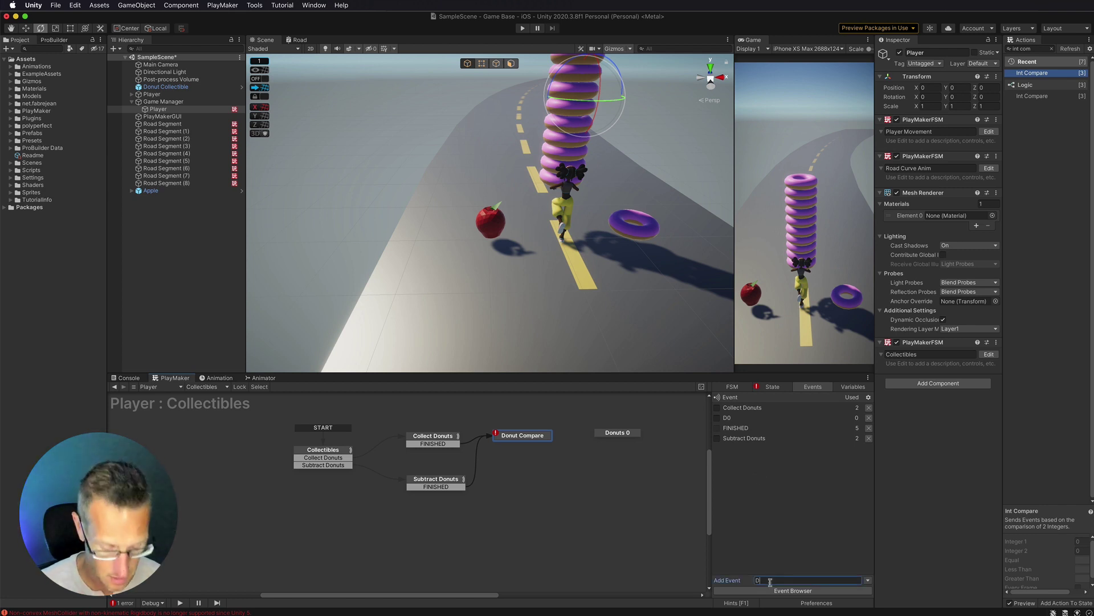
{"action": "type", "text": "D1"}
{"action": "key", "text": "Return"}
{"action": "type", "text": "D2"}
{"action": "key", "text": "Return"}
{"action": "type", "text": "D3"}
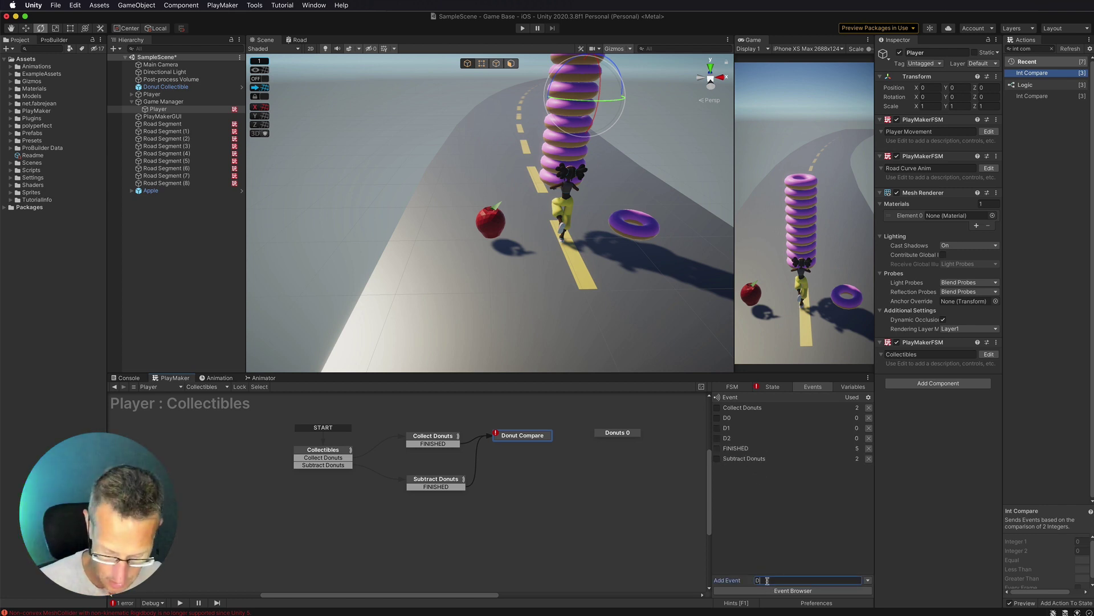
{"action": "key", "text": "Return"}
- Set Int Compare's Equal event to D0, add that transition to Donut Compare and link it to the Donuts 0 state
{"action": "left_click", "coordinate": [771, 386]}
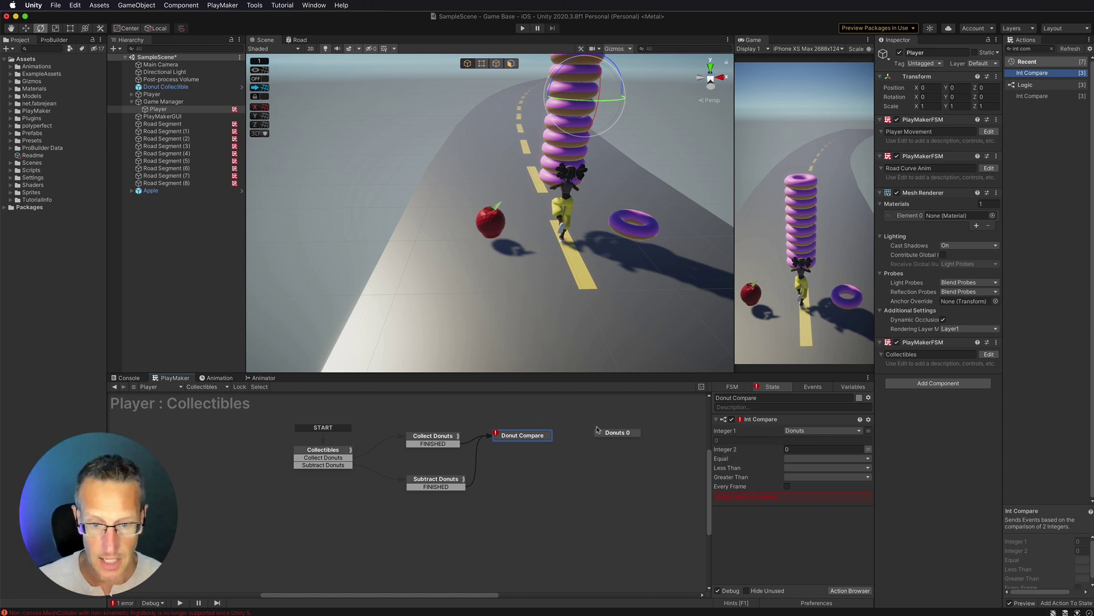
{"action": "left_click", "coordinate": [799, 459]}
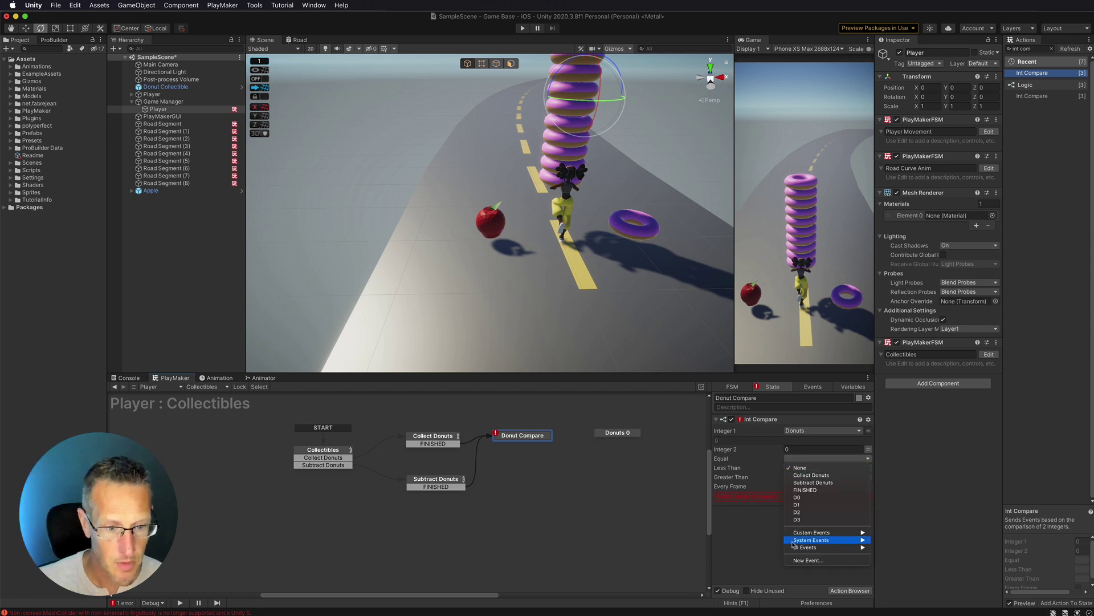
{"action": "left_click", "coordinate": [798, 498]}
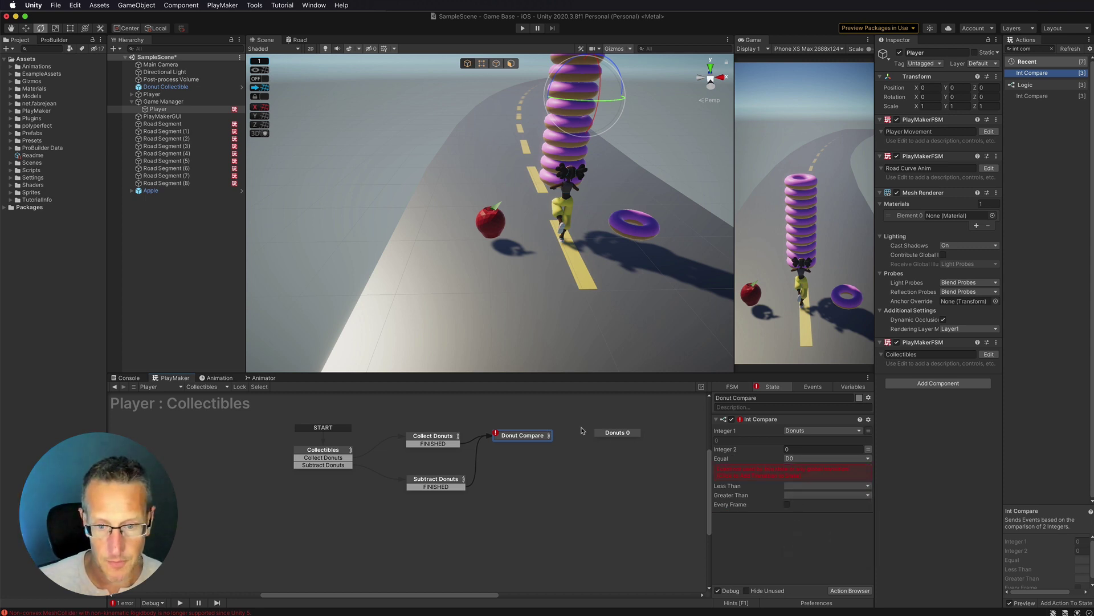
{"action": "left_click", "coordinate": [751, 476]}
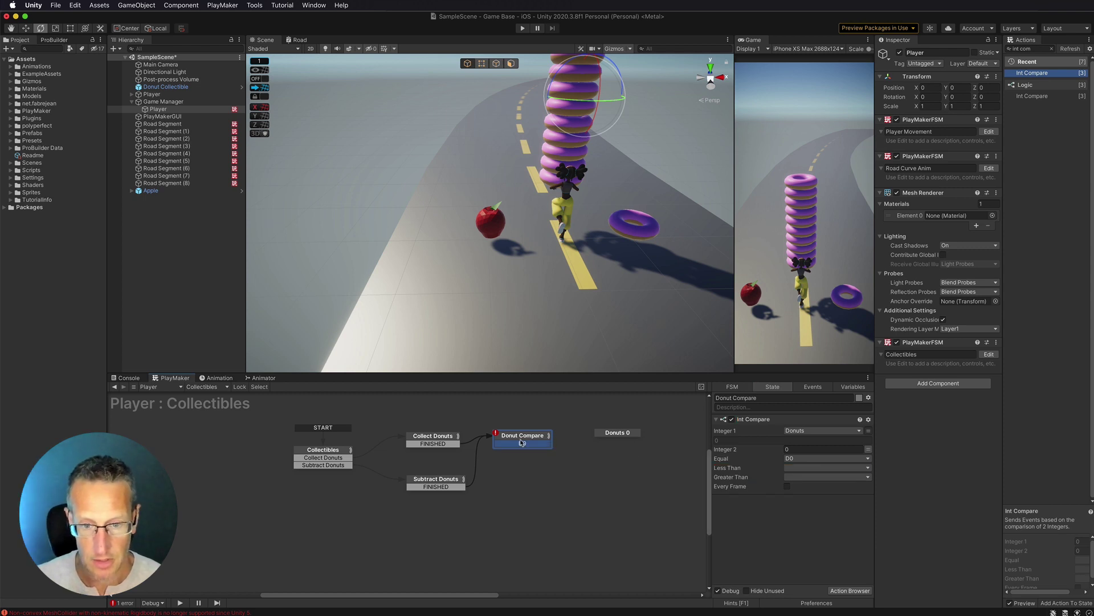
{"action": "left_click_drag", "start_coordinate": [522, 442], "coordinate": [611, 433]}
- Add a Set Visibility action to the Donuts 0 state and set its Game Object to Specify Game Object
{"action": "left_click", "coordinate": [611, 433]}
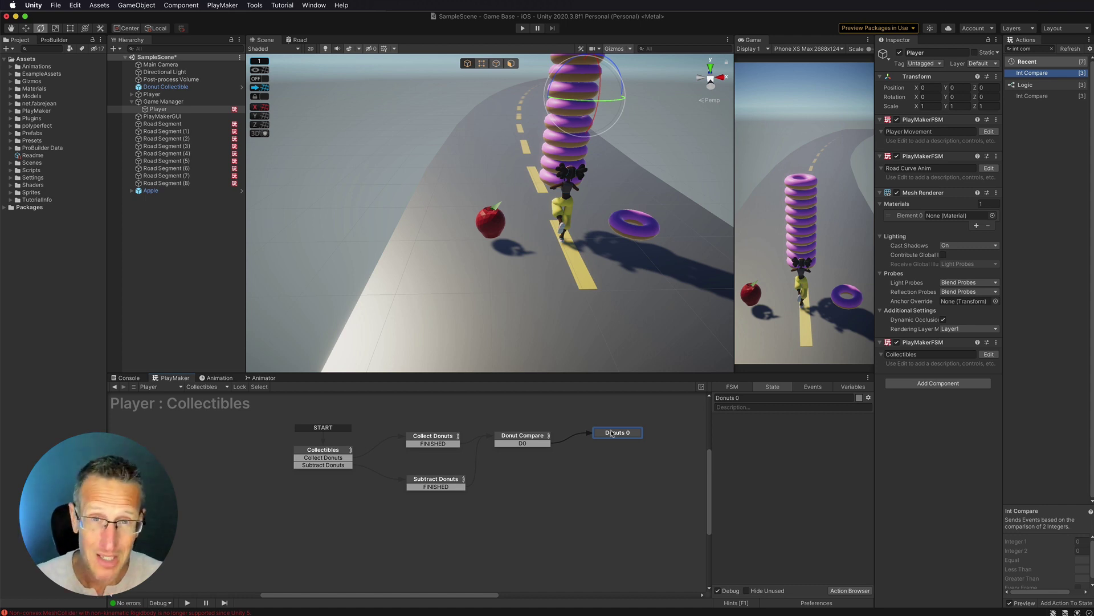
{"action": "left_click", "coordinate": [1029, 49]}
{"action": "type", "text": "set vi"}
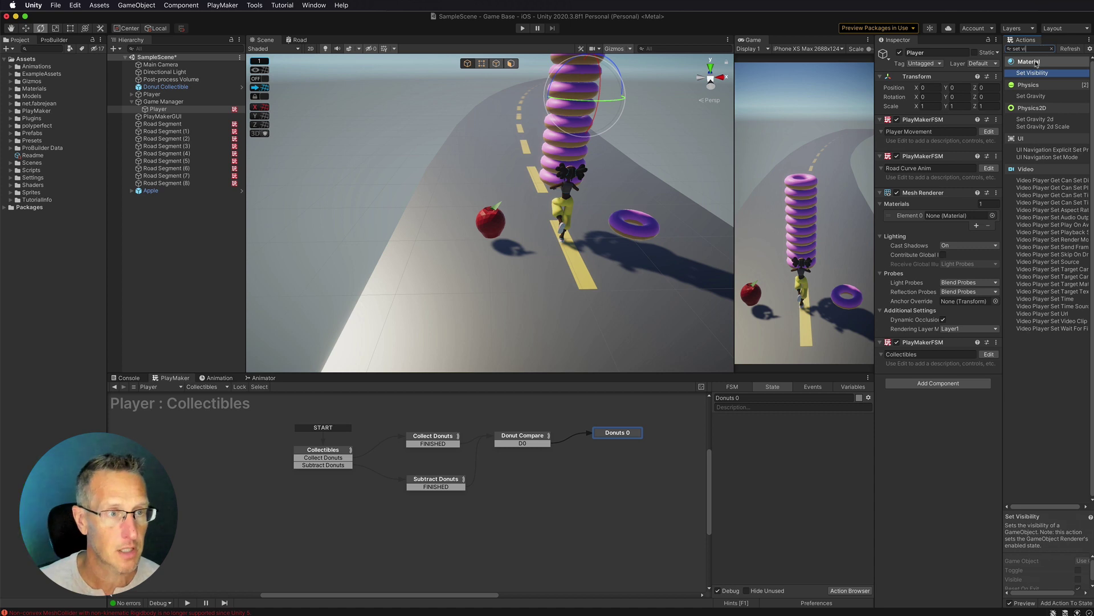
{"action": "double_click", "coordinate": [1032, 73]}
{"action": "left_click", "coordinate": [820, 431]}
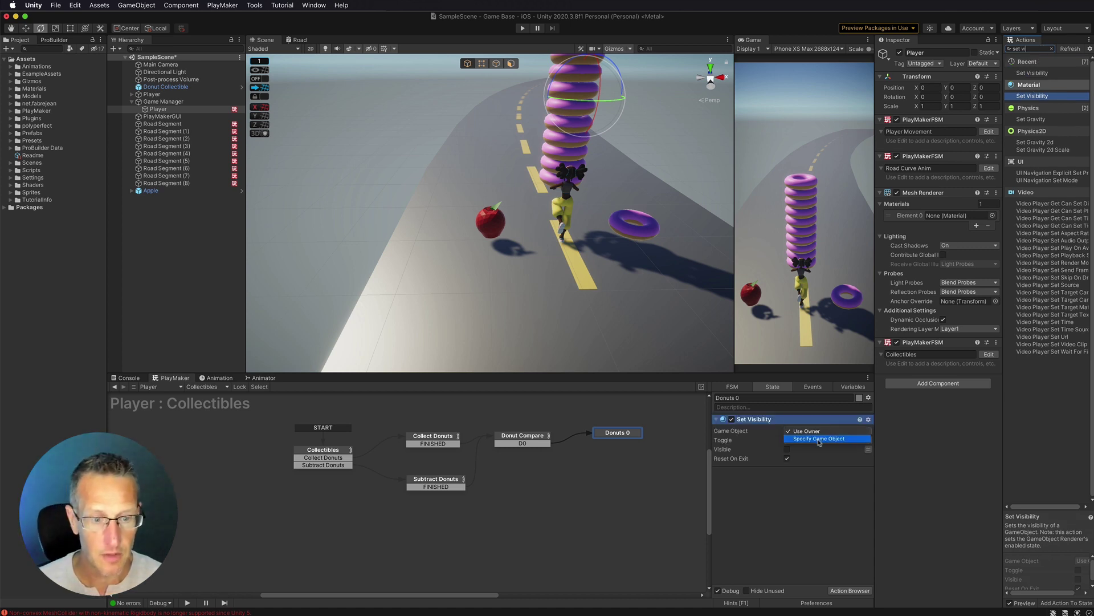
{"action": "left_click", "coordinate": [819, 439]}
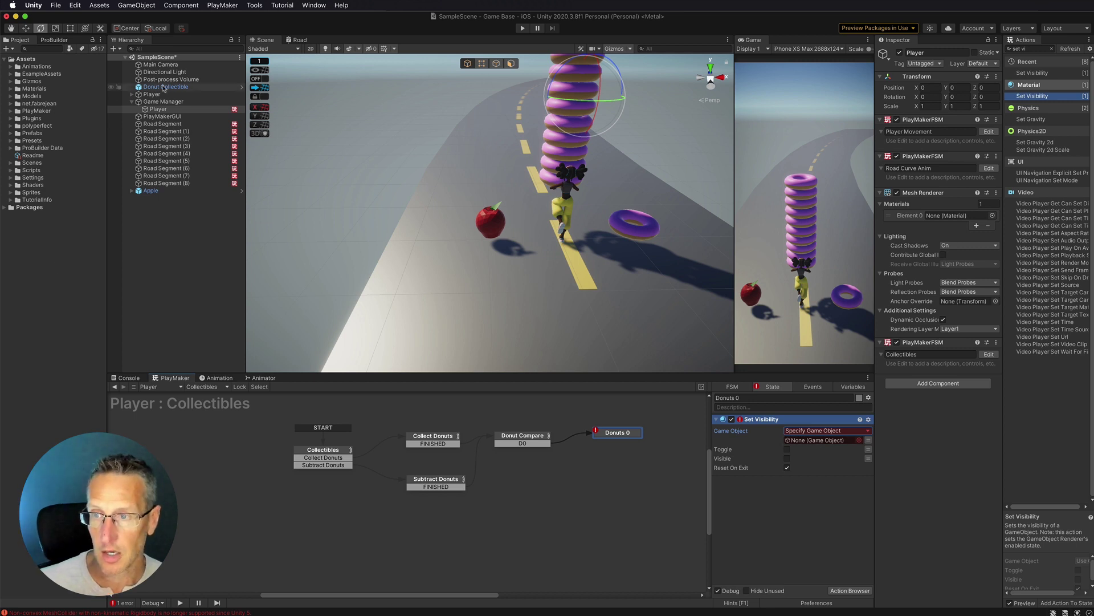
- Disable the Mesh Renderer on Donut 5 through Donut 10 in the Player's Donuts group, and select Donut 1
{"action": "left_click", "coordinate": [132, 95]}
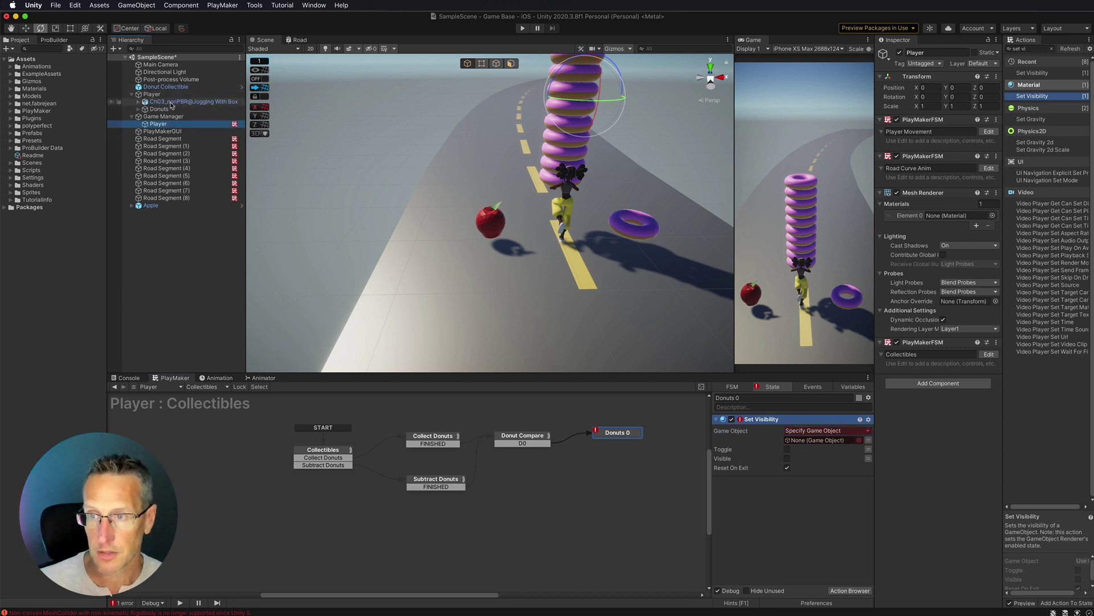
{"action": "left_click", "coordinate": [139, 109]}
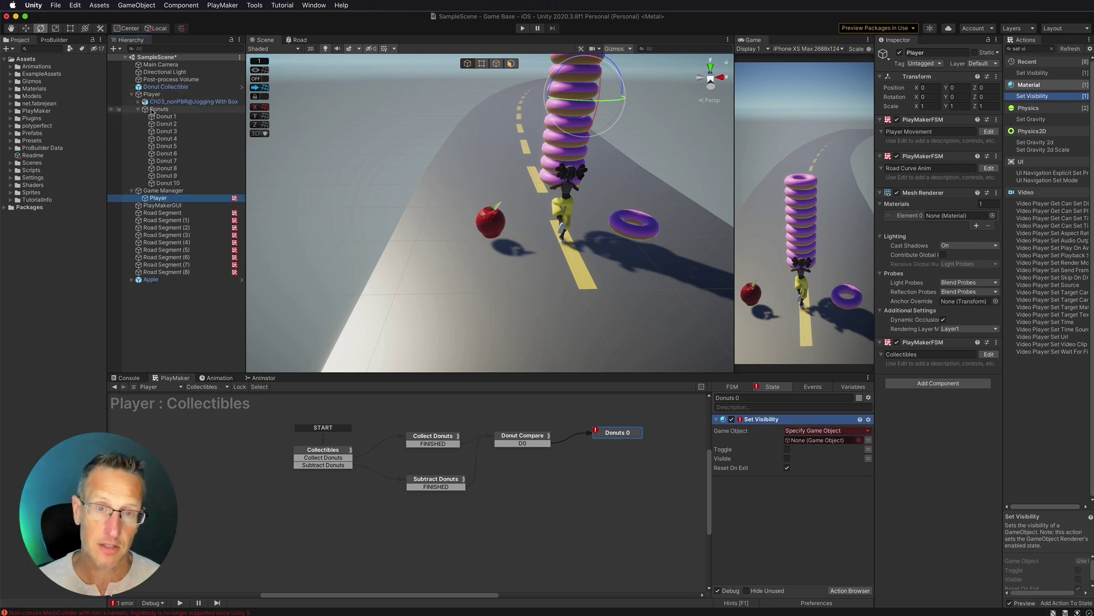
{"action": "left_click", "coordinate": [166, 146]}
{"action": "left_click", "coordinate": [168, 183], "text": "shift"}
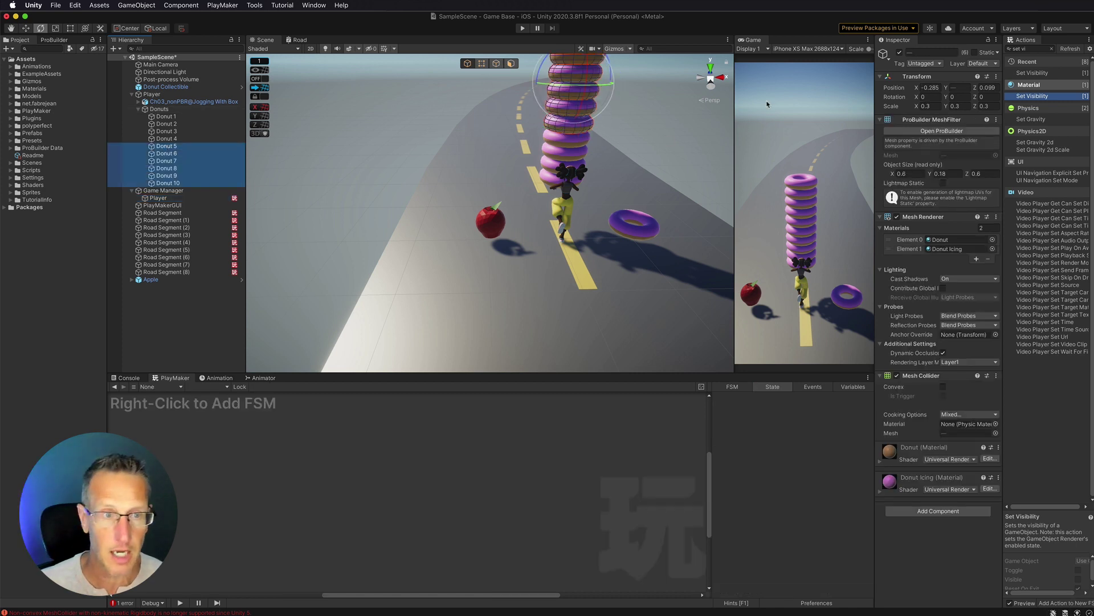
{"action": "left_click", "coordinate": [898, 218]}
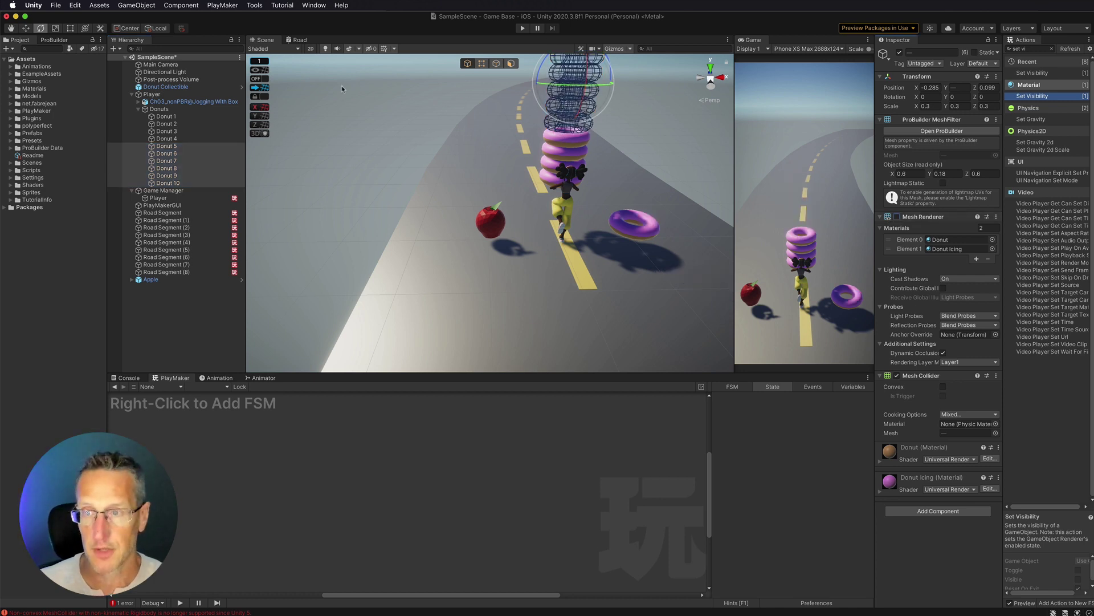
{"action": "left_click", "coordinate": [160, 118]}
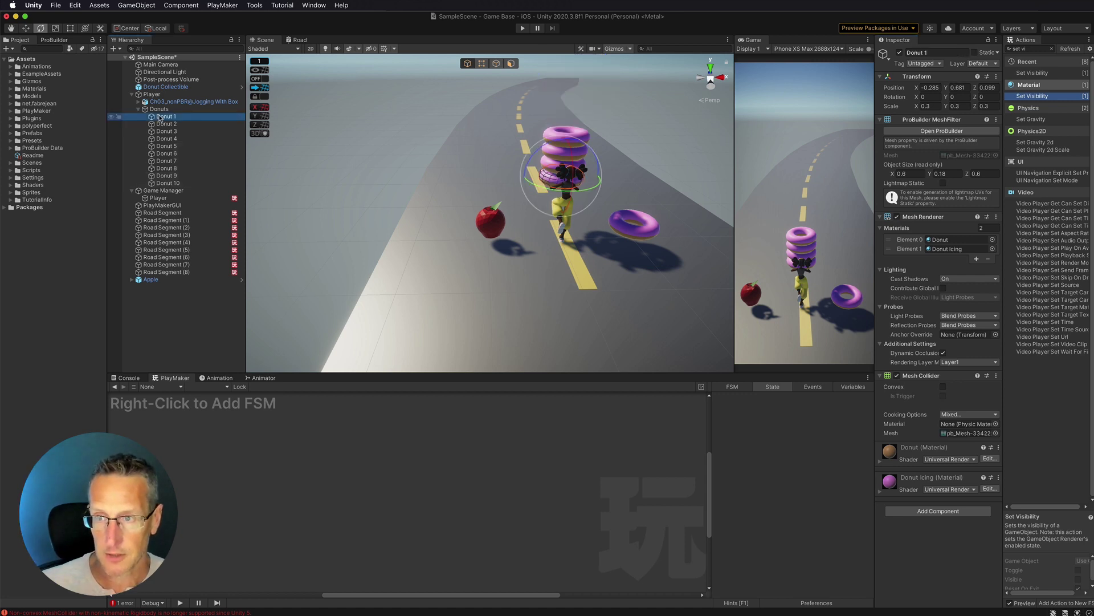
- Assign Donut 1 to the Set Visibility action in the Player's Donuts 0 state and disable Reset On Exit
{"action": "left_click", "coordinate": [163, 199]}
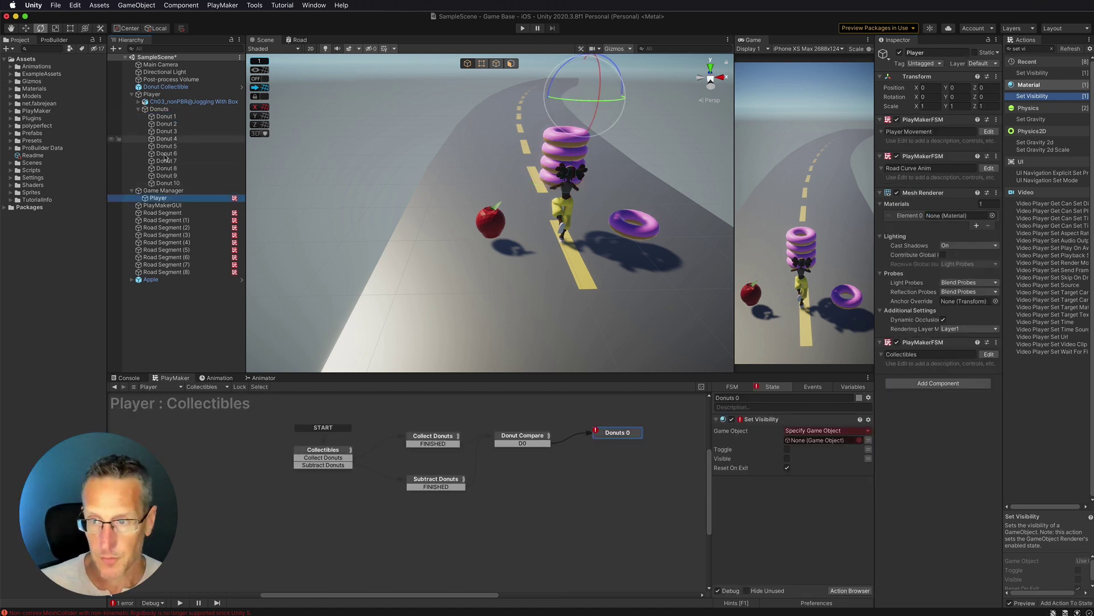
{"action": "mouse_move", "coordinate": [166, 117]}
{"action": "left_mouse_down"}
{"action": "mouse_move", "coordinate": [760, 450]}
{"action": "mouse_move", "coordinate": [809, 440]}
{"action": "left_mouse_up"}
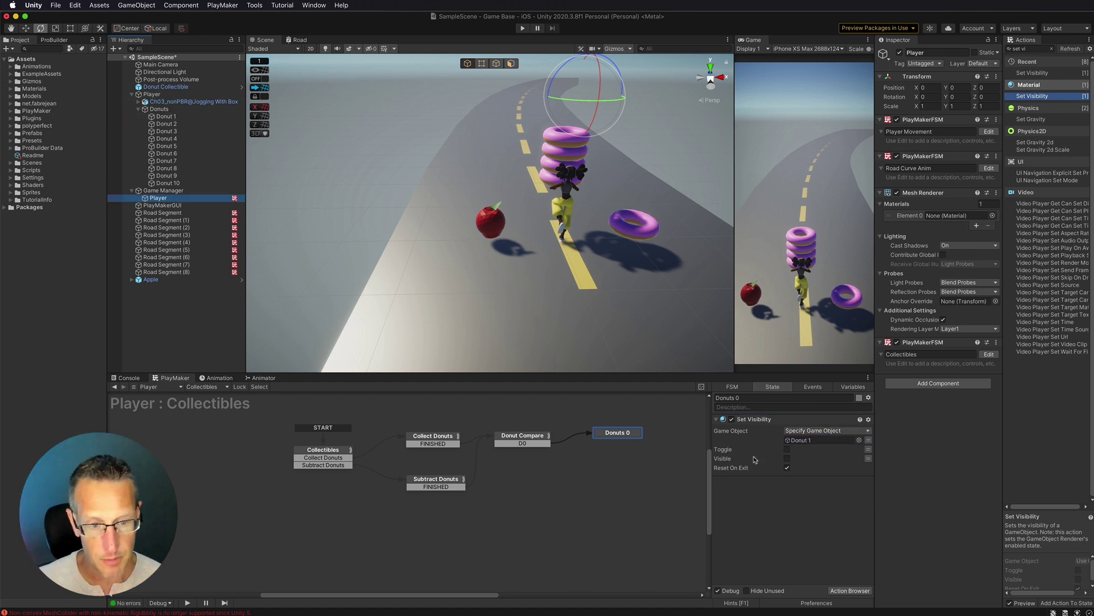
{"action": "left_click", "coordinate": [788, 468]}
- Add a FINISHED transition to the Donuts 0 state and link it to the Collectibles state
{"action": "left_click", "coordinate": [612, 433]}
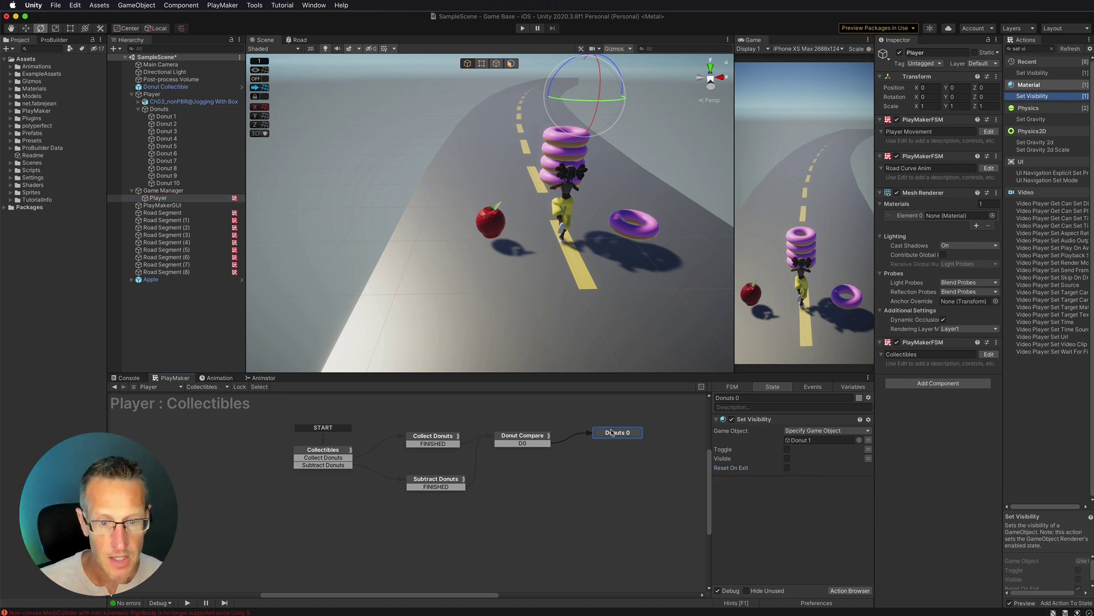
{"action": "right_click", "coordinate": [611, 433]}
{"action": "mouse_move", "coordinate": [650, 435]}
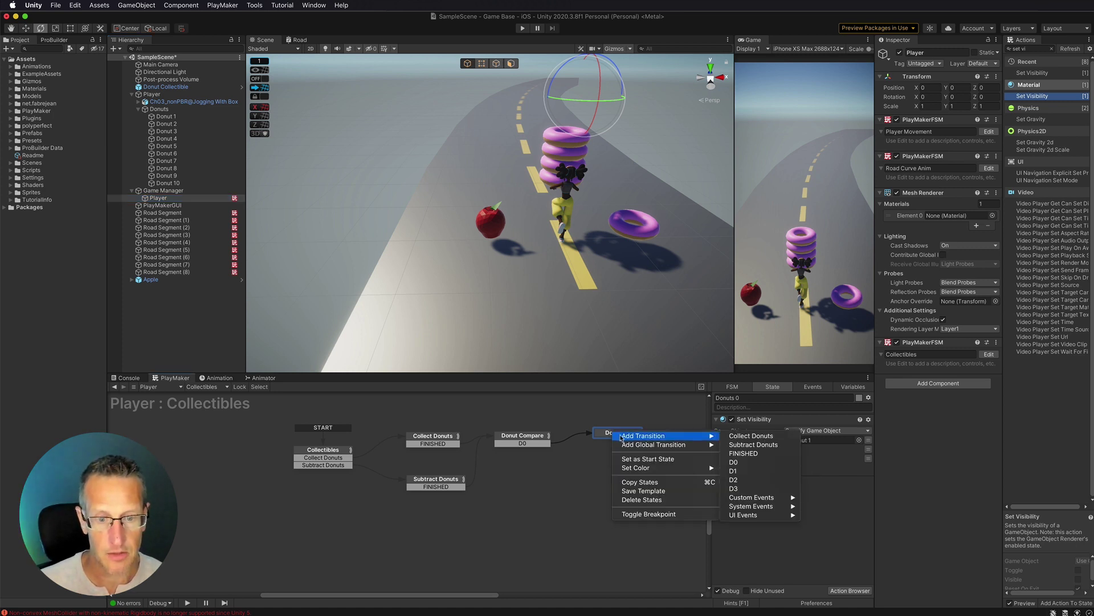
{"action": "left_click", "coordinate": [744, 453]}
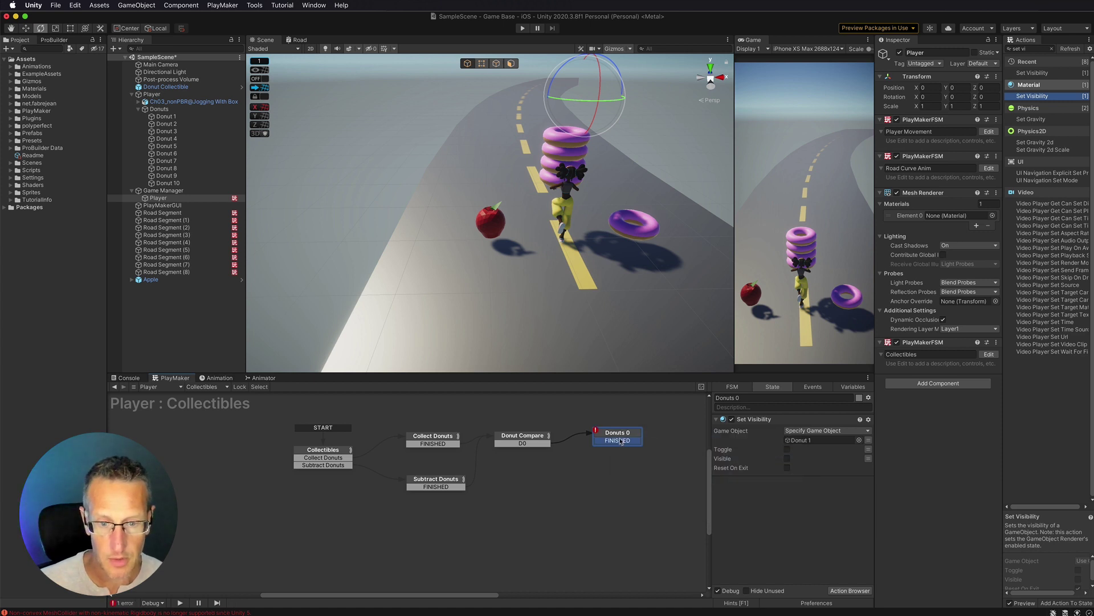
{"action": "left_click_drag", "start_coordinate": [620, 442], "coordinate": [320, 452]}
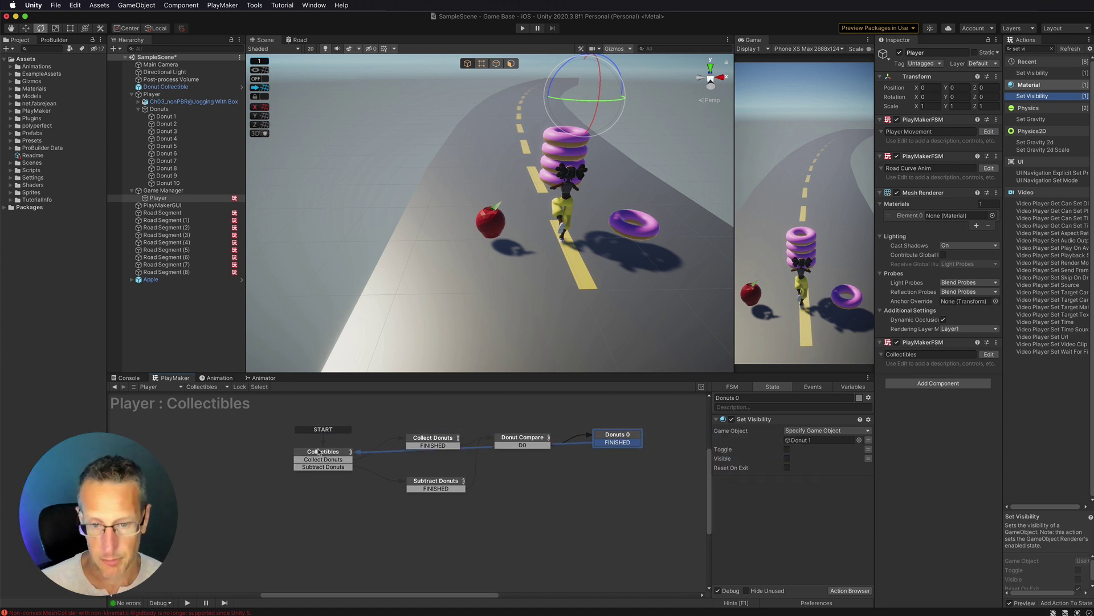
- Duplicate the Set Visibility action three times and assign Donut 2, Donut 3 and Donut 4 to the copies
{"action": "left_click", "coordinate": [758, 420]}
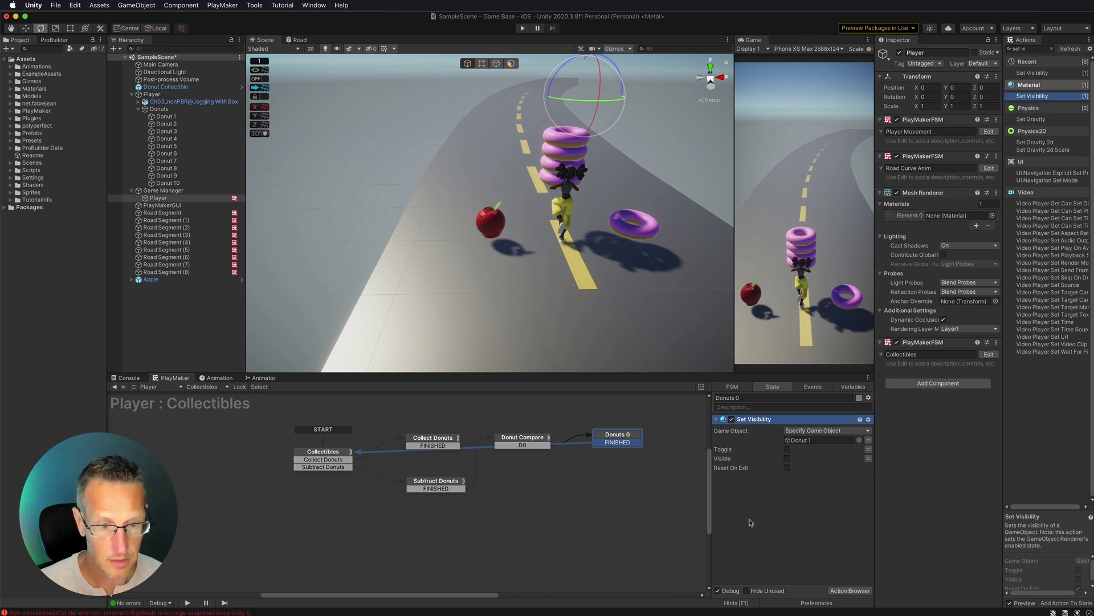
{"action": "key", "text": "super+v"}
{"action": "key", "text": "super+v"}
{"action": "key", "text": "super+v"}
{"action": "left_click_drag", "start_coordinate": [167, 123], "coordinate": [792, 501]}
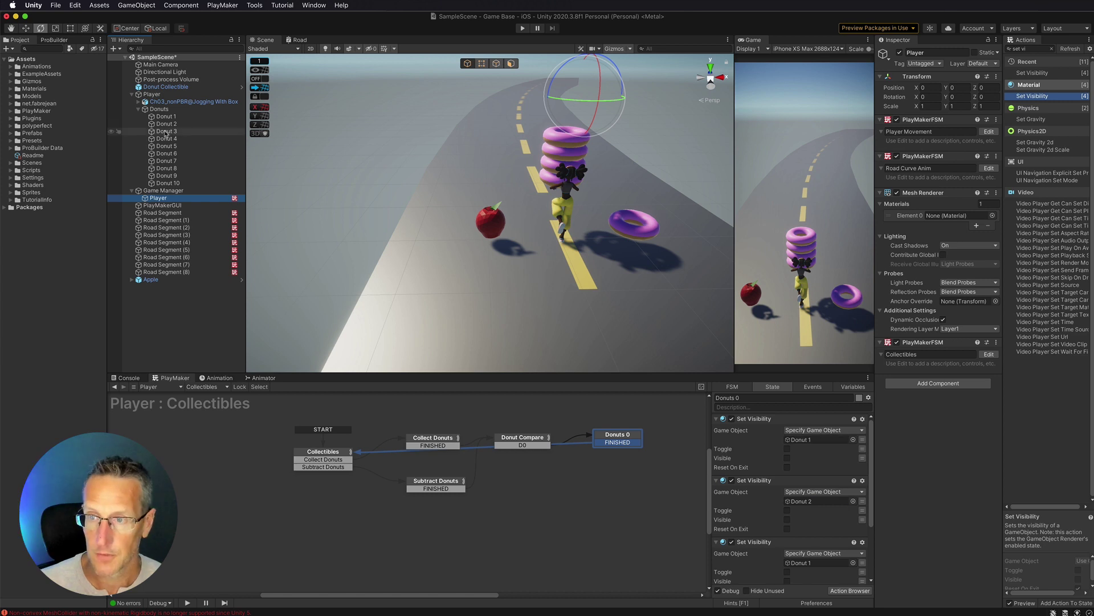
{"action": "left_click_drag", "start_coordinate": [166, 133], "coordinate": [812, 562]}
{"action": "key", "text": "ctrl+v"}
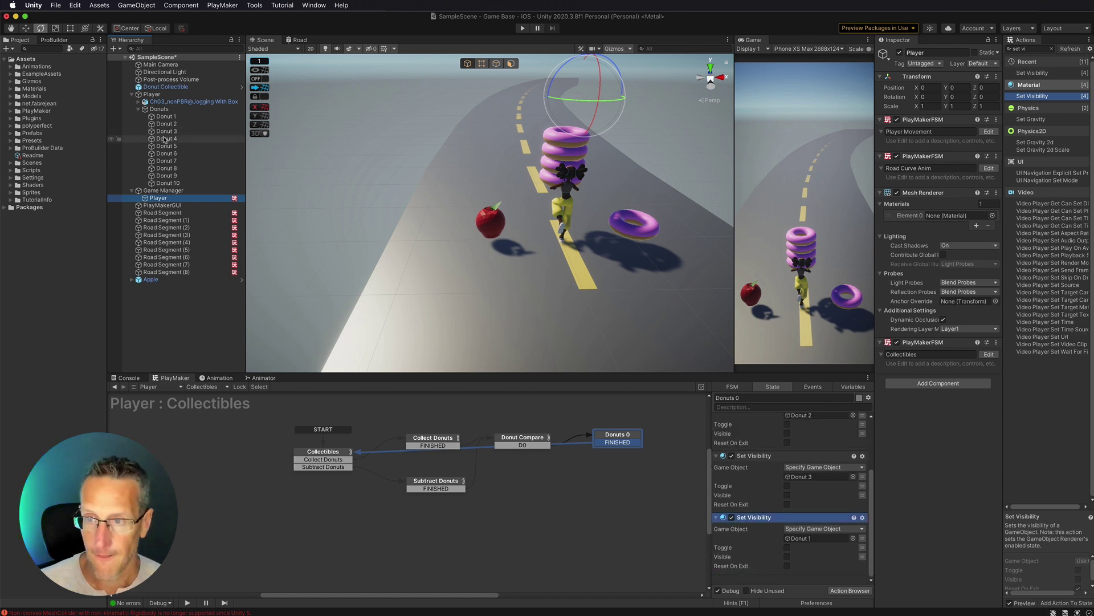
- Duplicate the Donuts 0 state as Donuts 1 and place the copy directly below it
{"action": "left_click", "coordinate": [615, 435]}
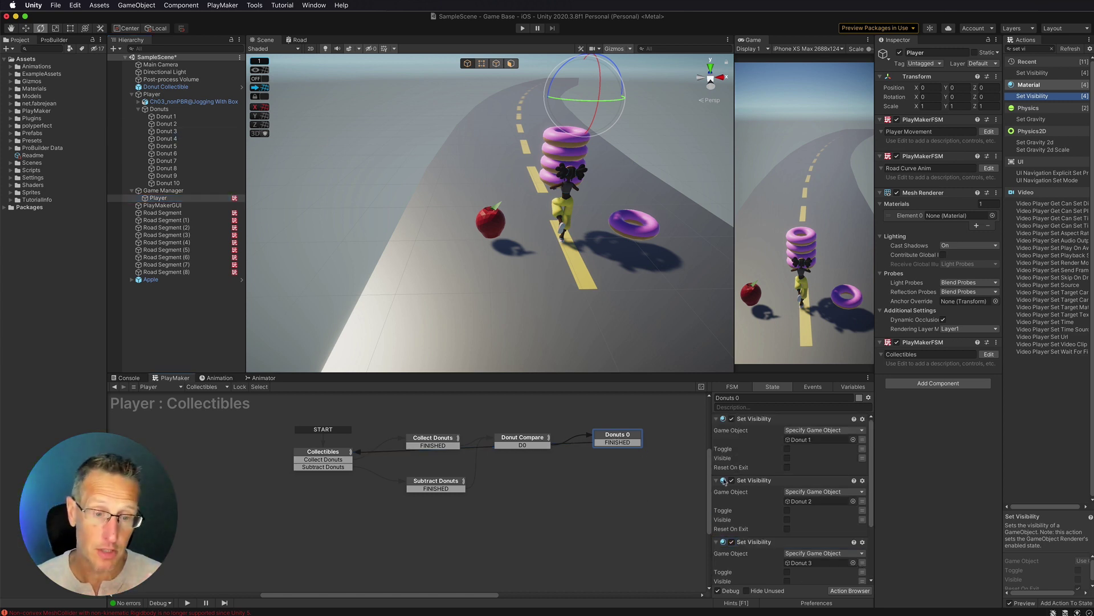
{"action": "scroll", "coordinate": [773, 480], "scroll_direction": "down", "scroll_amount": 5}
{"action": "scroll", "coordinate": [771, 496], "scroll_direction": "up", "scroll_amount": 5}
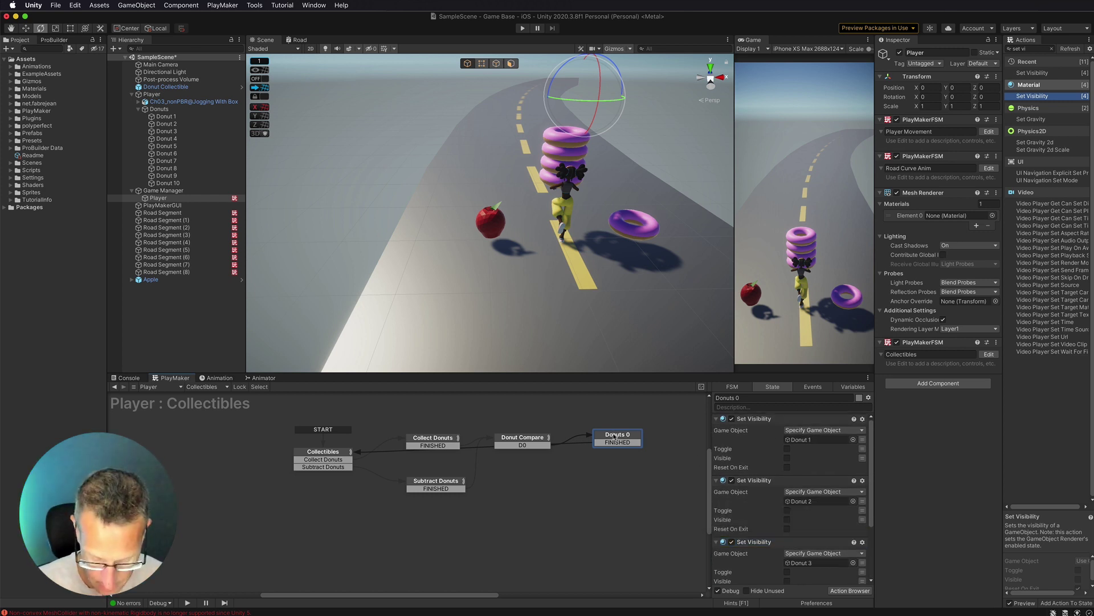
{"action": "left_click", "coordinate": [603, 471]}
{"action": "key", "text": "super+v"}
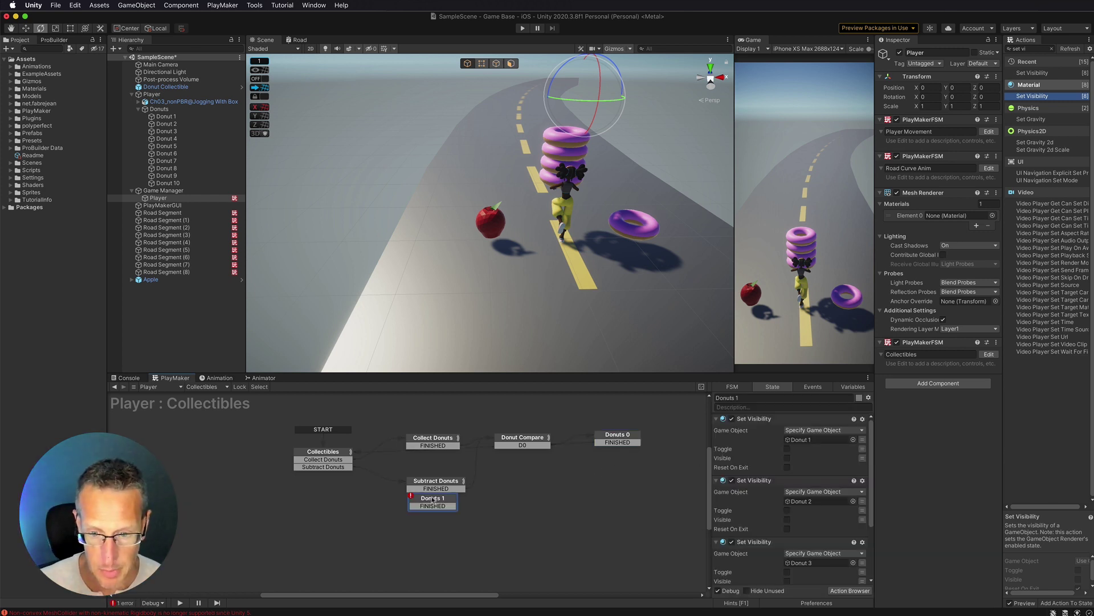
{"action": "left_click_drag", "start_coordinate": [433, 499], "coordinate": [618, 462]}
- Duplicate the Int Compare action in Donut Compare and set the copy's Integer 2 to 1 and Equal to D1
{"action": "left_click", "coordinate": [517, 437]}
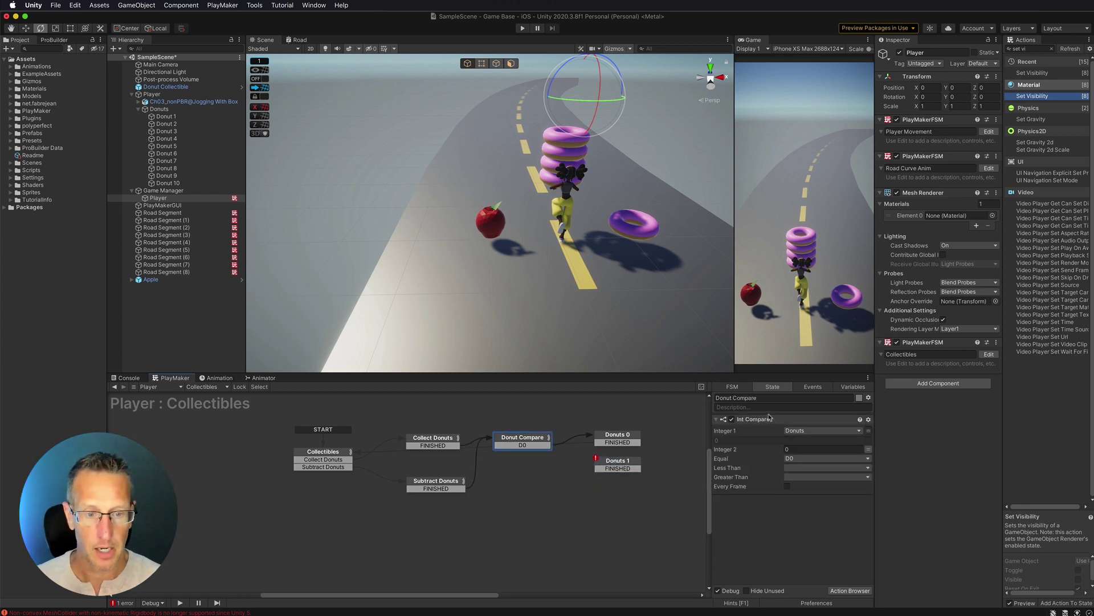
{"action": "left_click", "coordinate": [611, 435]}
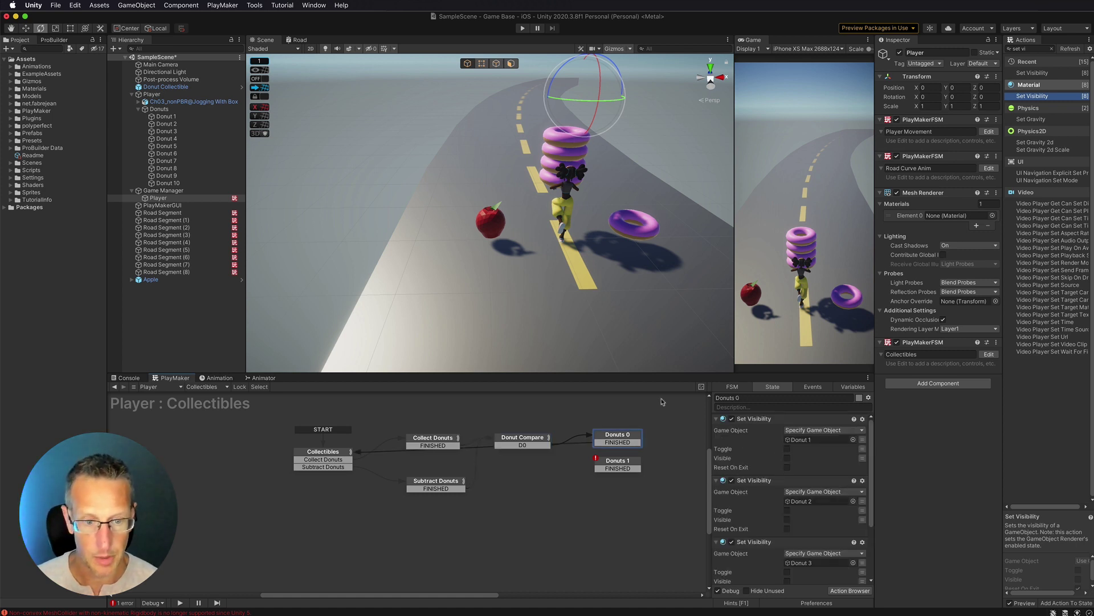
{"action": "left_click", "coordinate": [522, 438]}
{"action": "left_click", "coordinate": [716, 419]}
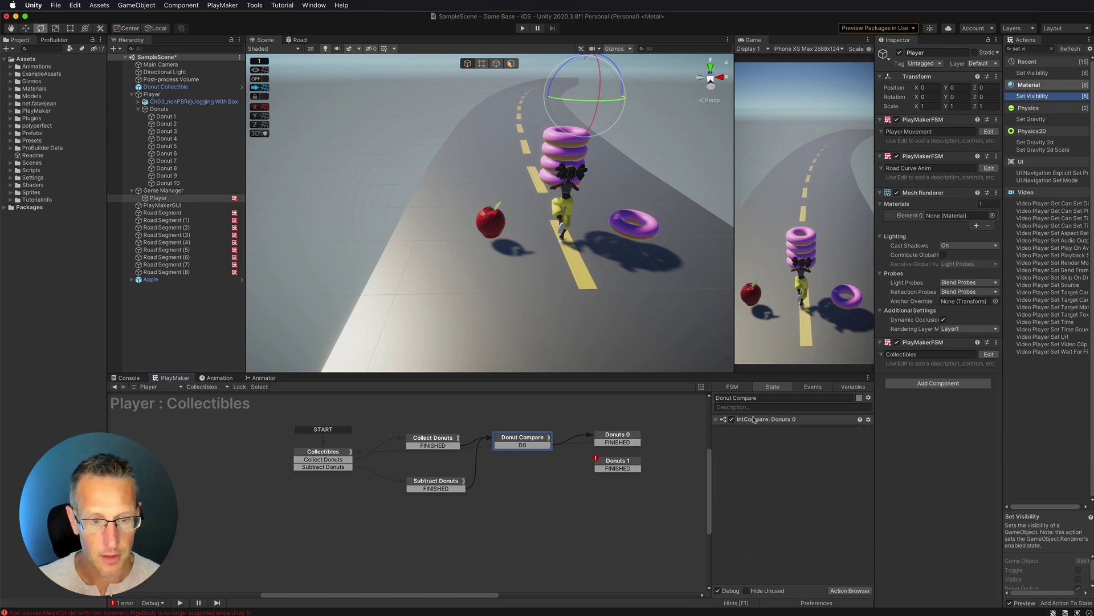
{"action": "left_click", "coordinate": [755, 420]}
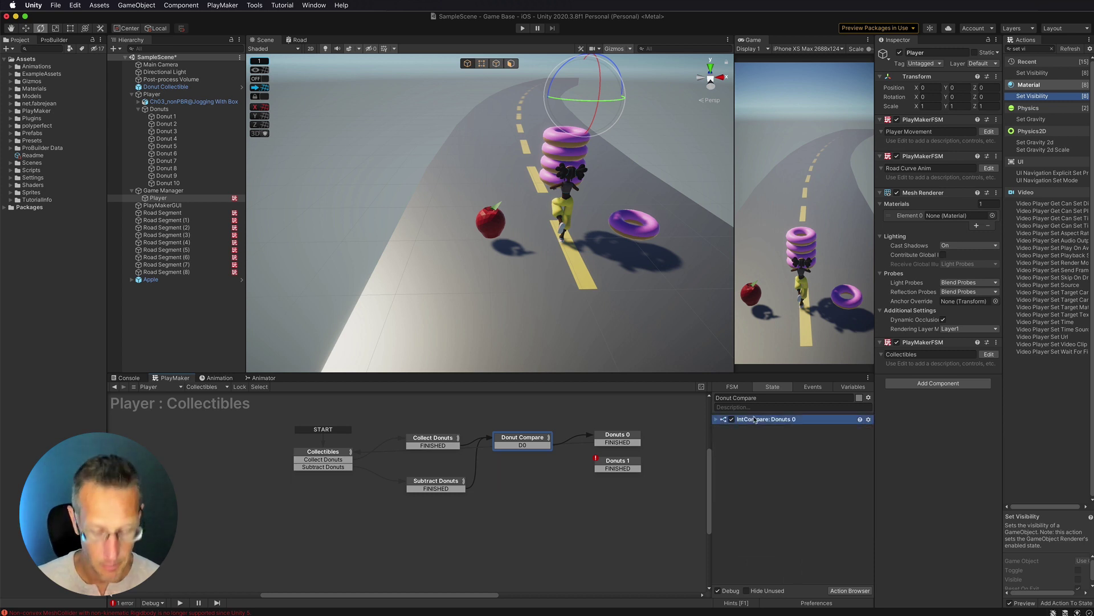
{"action": "left_click", "coordinate": [745, 444]}
{"action": "key", "text": "super+v"}
{"action": "left_click", "coordinate": [717, 430]}
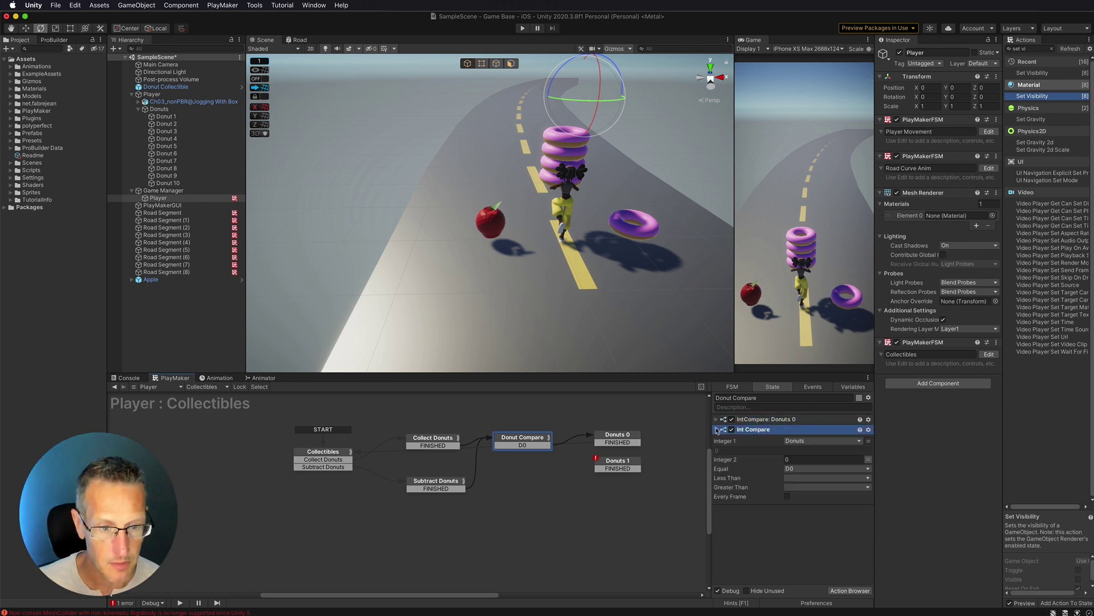
{"action": "left_click_drag", "start_coordinate": [794, 459], "coordinate": [750, 453]}
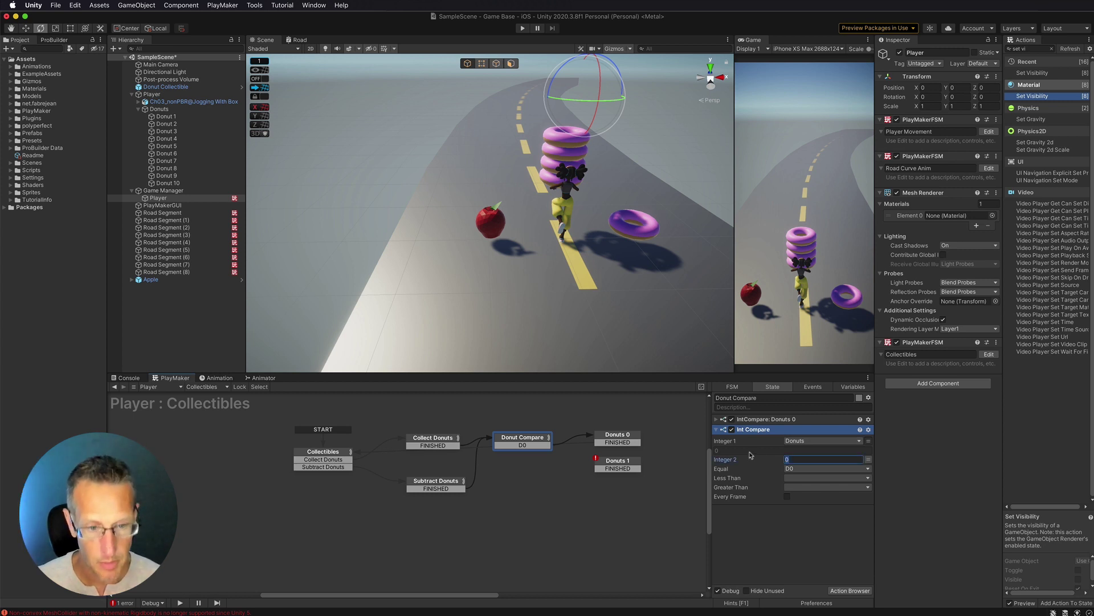
{"action": "left_click", "coordinate": [801, 468]}
{"action": "left_click", "coordinate": [798, 510]}
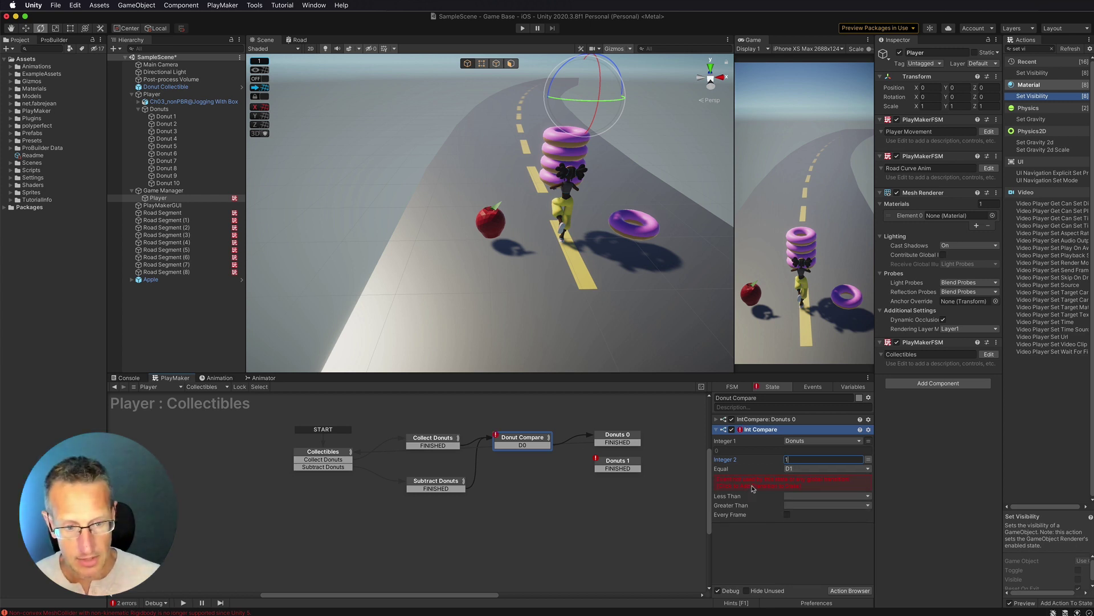
- Link Donut Compare's D1 transition to Donuts 1, and make Donuts 1 show Donut 1 and return to Collectibles when finished
{"action": "left_click", "coordinate": [753, 488]}
{"action": "left_click_drag", "start_coordinate": [530, 453], "coordinate": [346, 454]}
{"action": "left_click", "coordinate": [604, 459]}
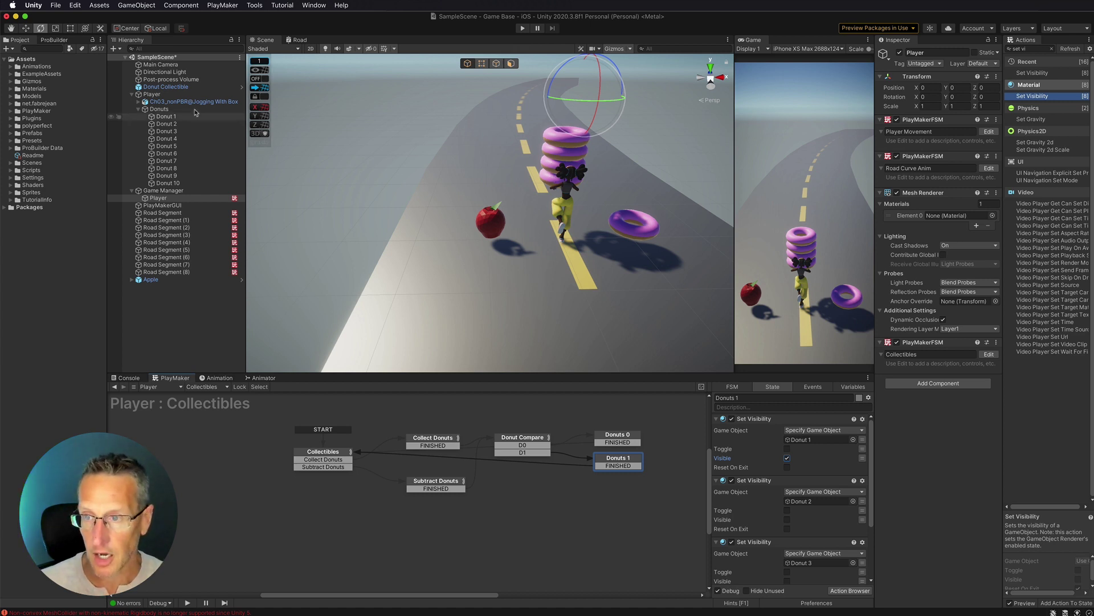
- Disable the Mesh Renderer on Donut 1 through Donut 4 and reopen the Collectibles FSM of Game Manager's Player
{"action": "left_click", "coordinate": [167, 117]}
{"action": "left_click", "coordinate": [167, 139], "text": "shift"}
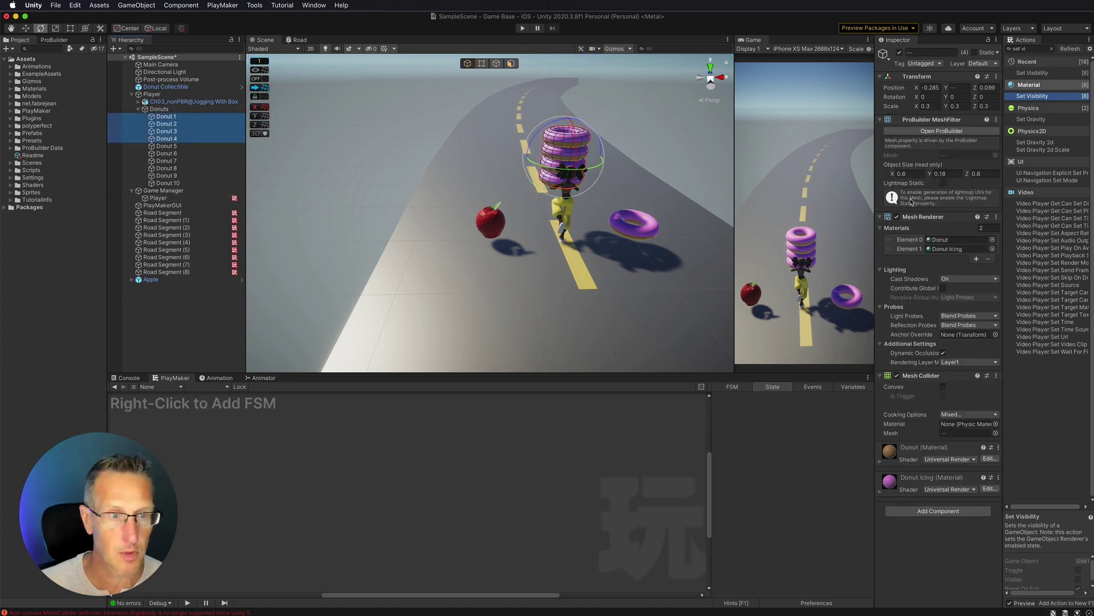
{"action": "left_click", "coordinate": [897, 217]}
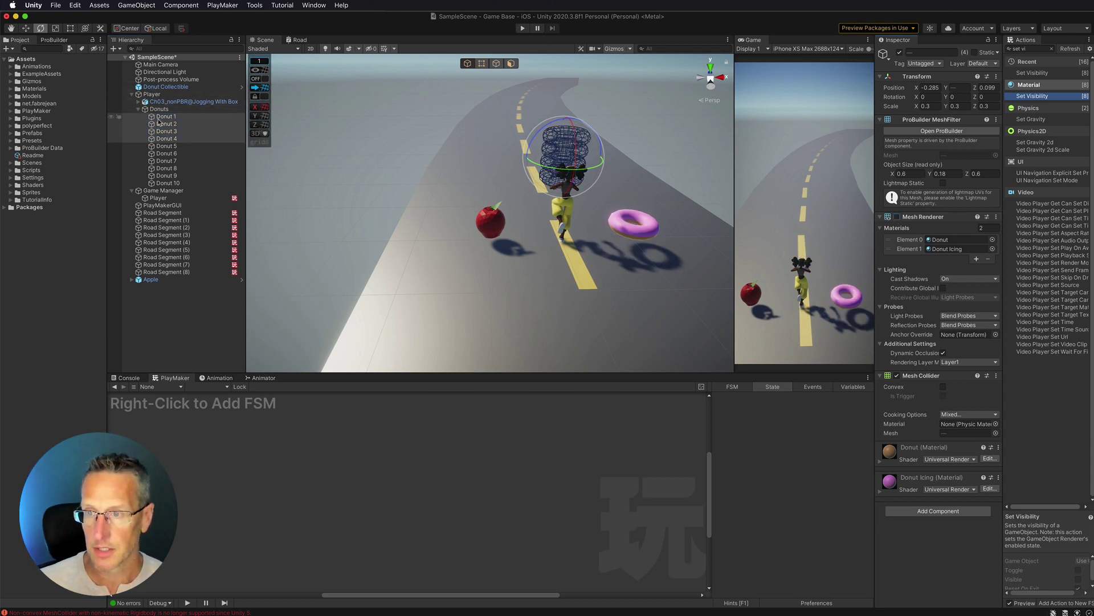
{"action": "left_click", "coordinate": [166, 198]}
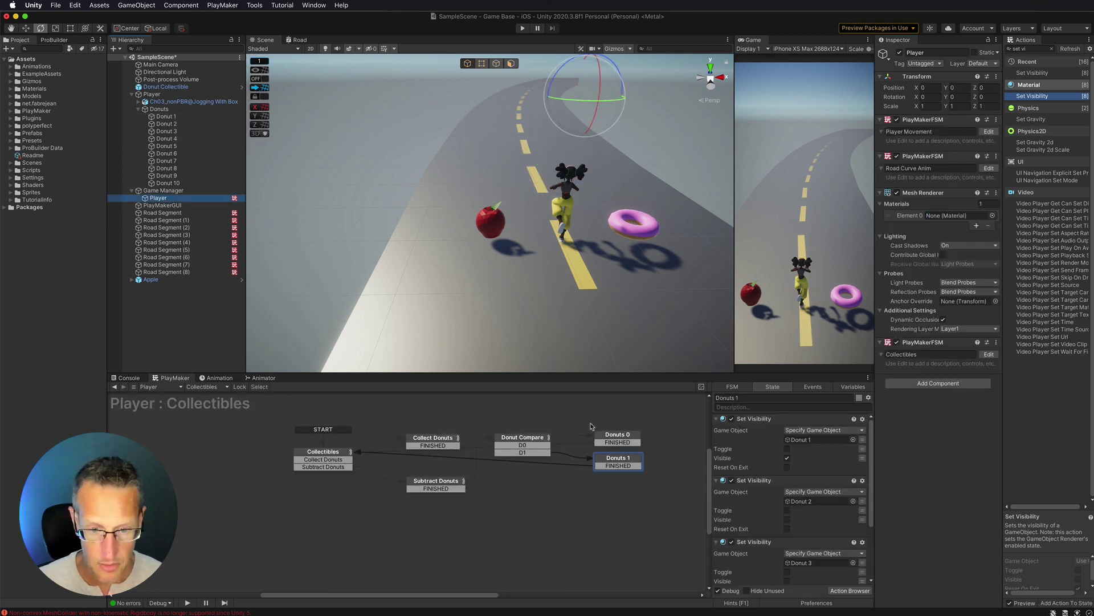
- Play-test collecting a donut and hitting an apple to check Donut 1's visibility, and stop the game
{"action": "left_click", "coordinate": [520, 28]}
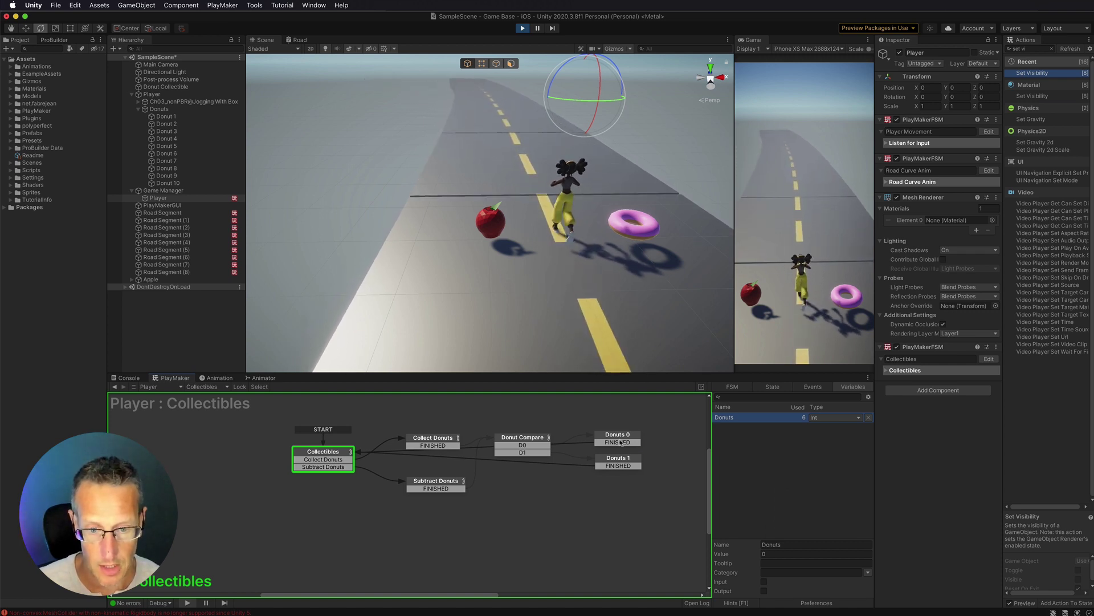
{"action": "left_click", "coordinate": [613, 214]}
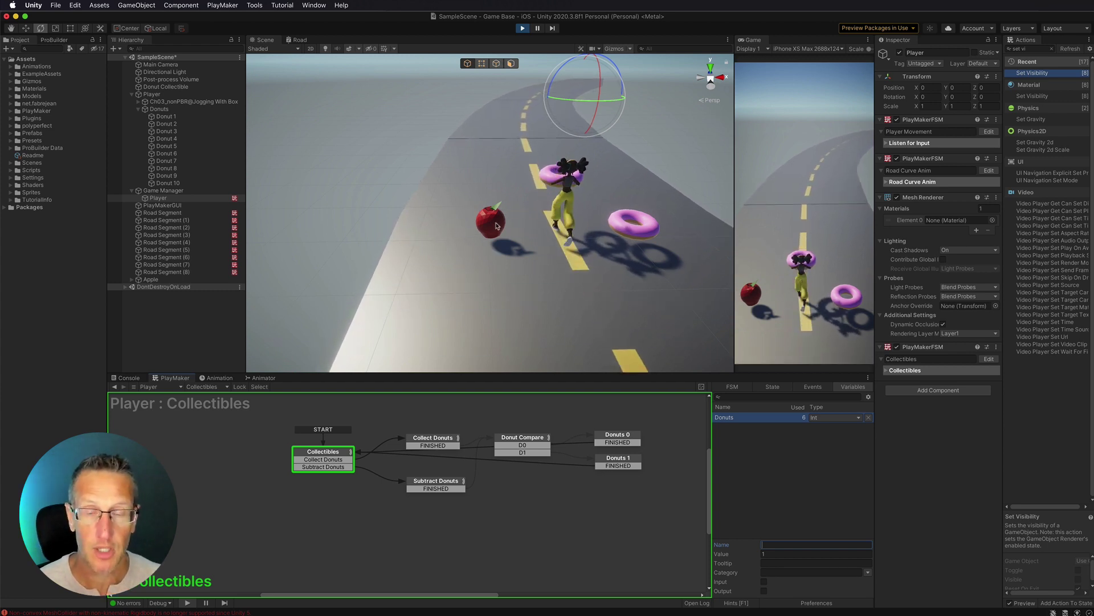
{"action": "left_click", "coordinate": [775, 214]}
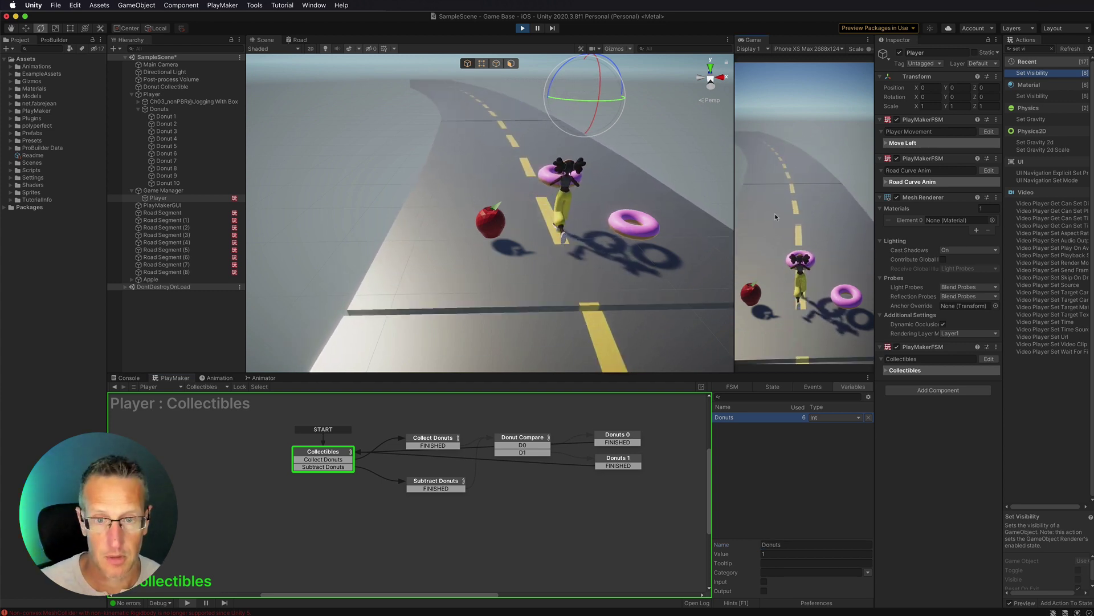
{"action": "key", "text": "Left"}
{"action": "key", "text": "Right"}
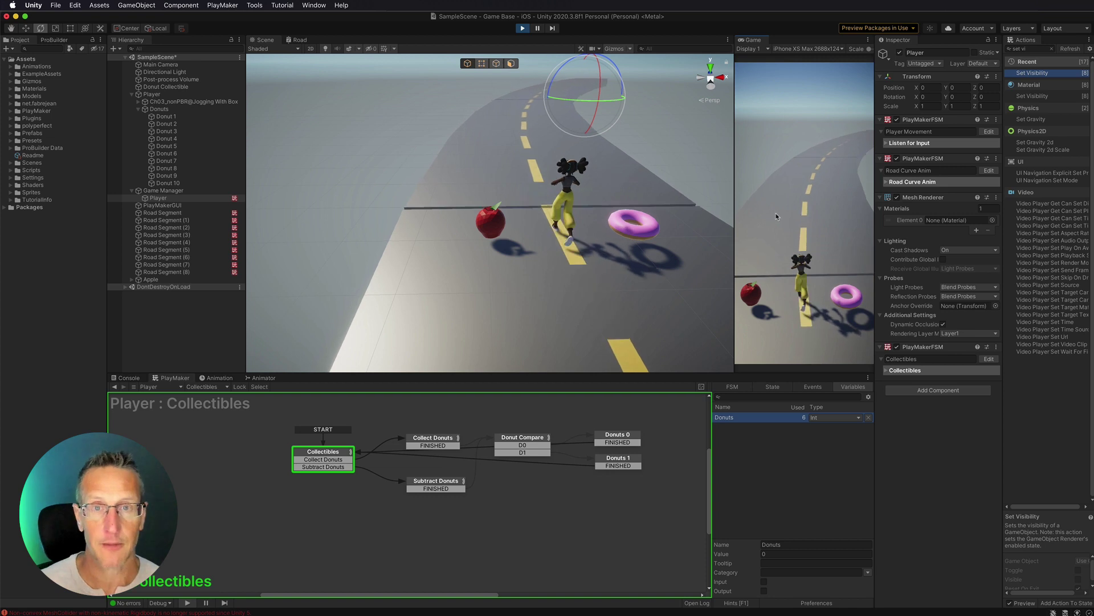
{"action": "left_click", "coordinate": [522, 28]}
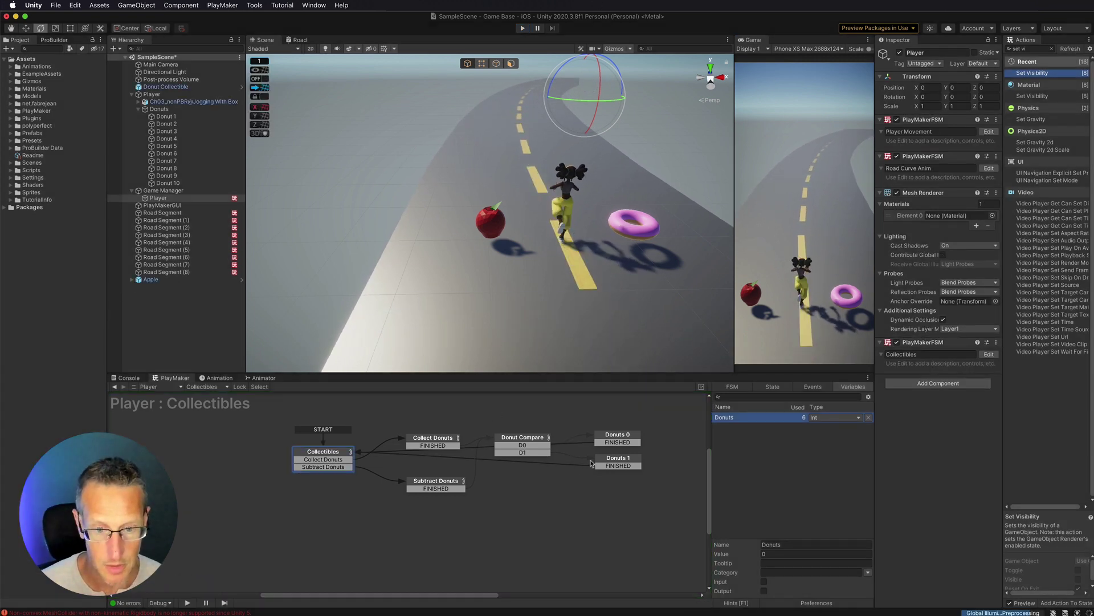
- Duplicate the Donuts 0 state as Donuts 2 below Donuts 1 and link its FINISHED transition to Collectibles
{"action": "left_click", "coordinate": [604, 462]}
{"action": "left_click", "coordinate": [619, 436]}
{"action": "key", "text": "super+v"}
{"action": "left_click_drag", "start_coordinate": [433, 497], "coordinate": [344, 453]}
- Add another copy as Donuts 3, enable Toggle on its donut visibility, and link its FINISHED transition to Collectibles
{"action": "key", "text": "super+v"}
{"action": "left_click", "coordinate": [618, 485]}
{"action": "left_click", "coordinate": [617, 505]}
{"action": "left_click", "coordinate": [786, 448]}
{"action": "left_click_drag", "start_coordinate": [617, 513], "coordinate": [345, 453]}
- Duplicate the D1 Int Compare action twice in the Donut Compare state
{"action": "left_click", "coordinate": [520, 438]}
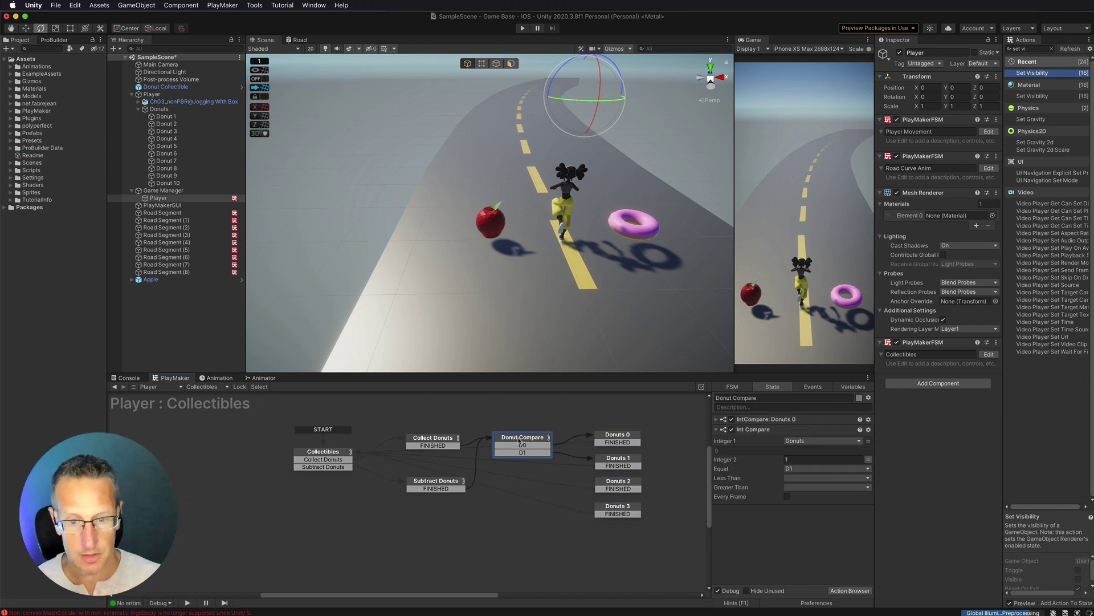
{"action": "left_click", "coordinate": [716, 430]}
{"action": "key", "text": "super+v"}
{"action": "key", "text": "super+v"}
- Set the third Int Compare's Integer 2 to 2 and Equal to D2, and link the D2 transition to Donuts 2
{"action": "left_click", "coordinate": [743, 441]}
{"action": "left_click", "coordinate": [775, 468]}
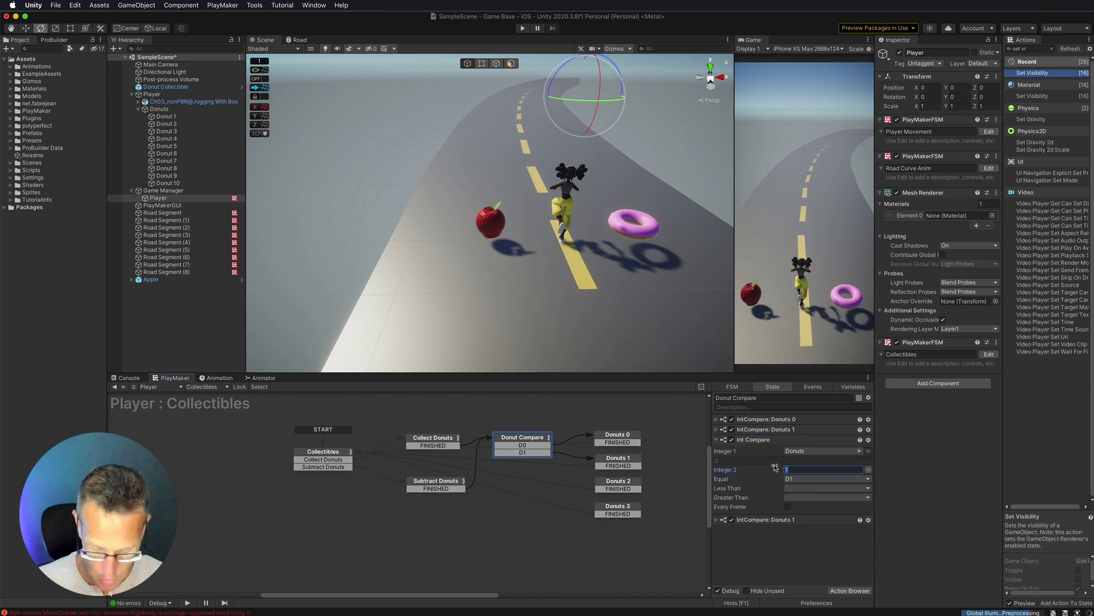
{"action": "type", "text": "2"}
{"action": "left_click", "coordinate": [796, 478]}
{"action": "left_click", "coordinate": [798, 531]}
{"action": "left_click", "coordinate": [799, 531]}
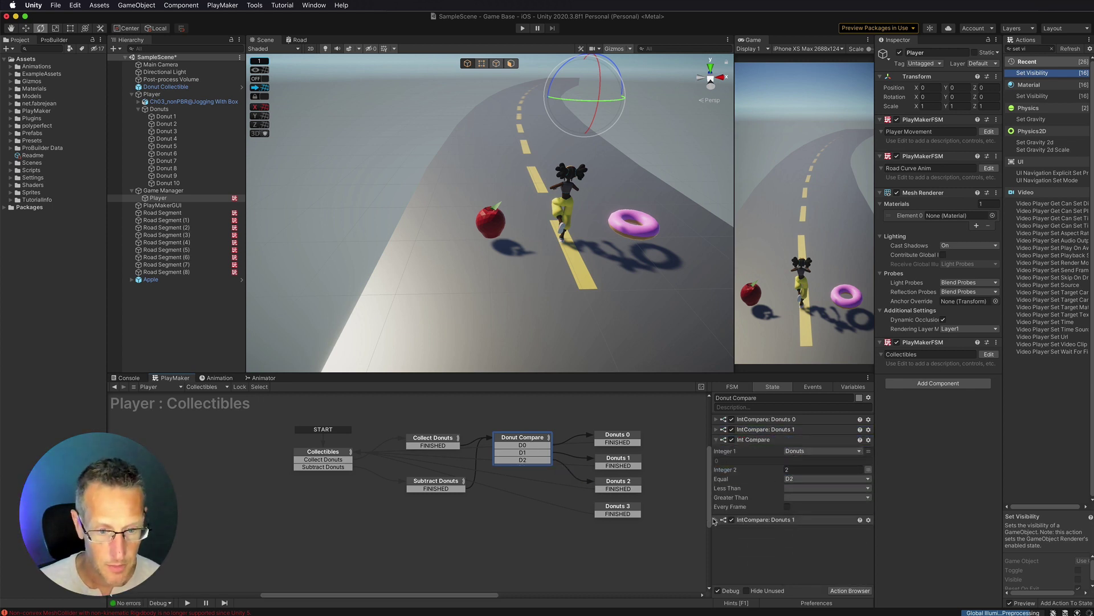
- Set the fourth Int Compare's Integer 2 to 3 and Equal to D3, and link the D3 transition to Donuts 3
{"action": "left_click", "coordinate": [715, 519]}
{"action": "left_click", "coordinate": [759, 528]}
{"action": "type", "text": "3"}
{"action": "left_click", "coordinate": [798, 538]}
{"action": "left_click", "coordinate": [822, 595]}
{"action": "left_click_drag", "start_coordinate": [522, 467], "coordinate": [606, 509]}
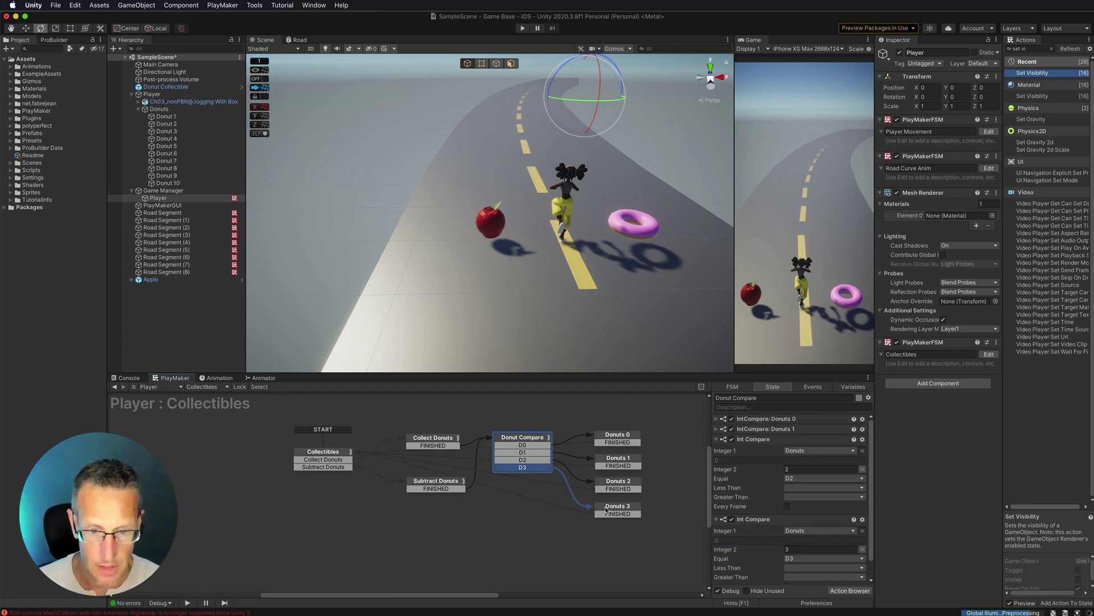
- Play-test the stacked donuts' visibility, stop the game, and inspect the actions of the Donuts 0 state
{"action": "left_click", "coordinate": [521, 29]}
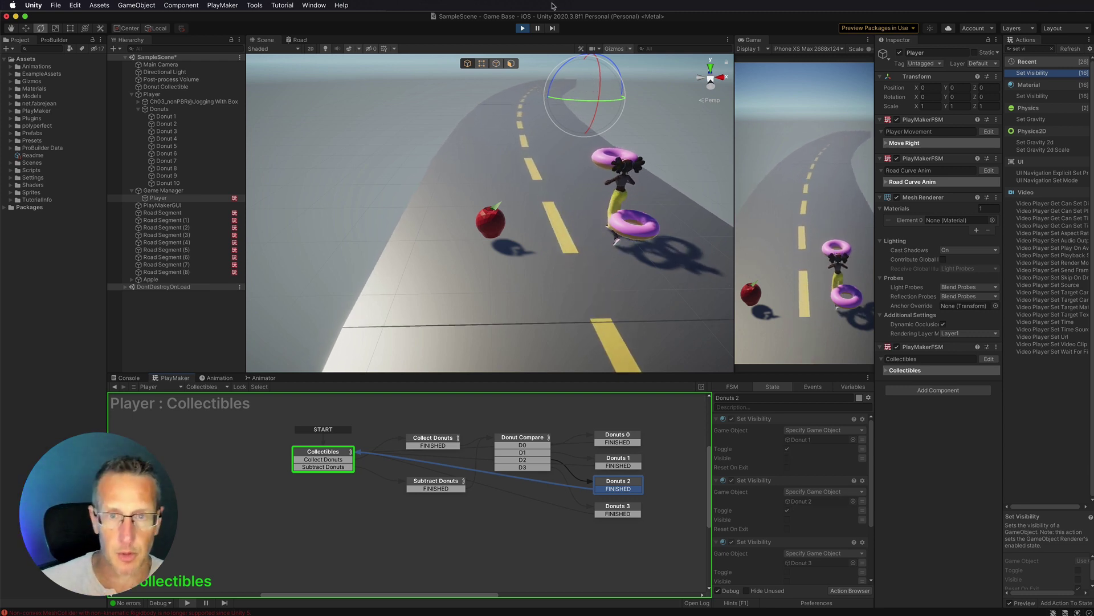
{"action": "left_click", "coordinate": [523, 28]}
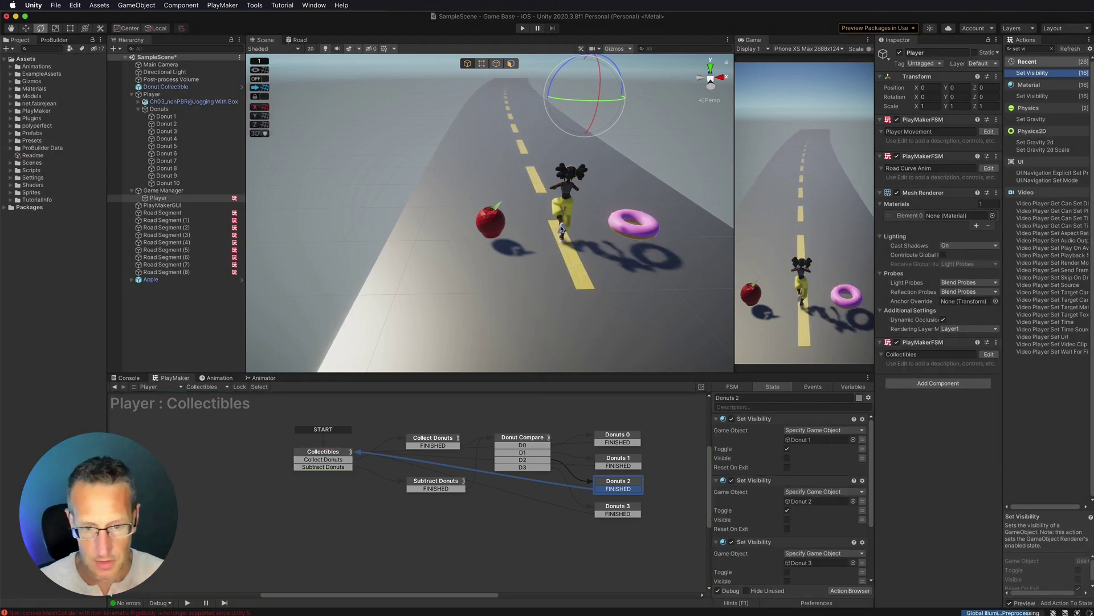
{"action": "left_click", "coordinate": [615, 443]}
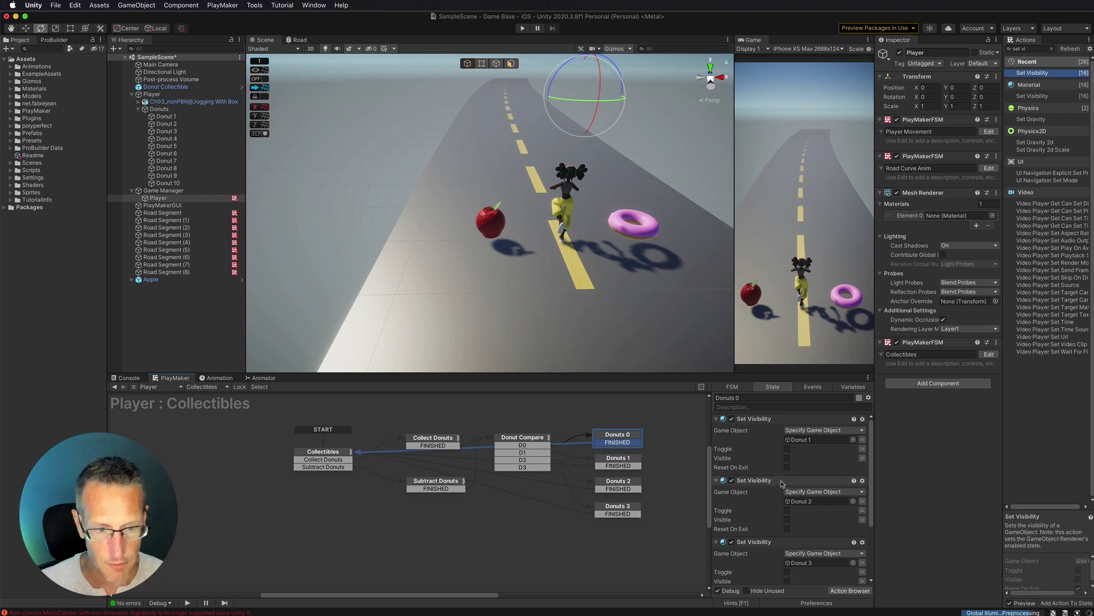
- Review the visibility actions of the Donuts 1 to Donuts 3 states, then play-test collecting and losing donuts and stop the game
{"action": "left_click", "coordinate": [628, 465]}
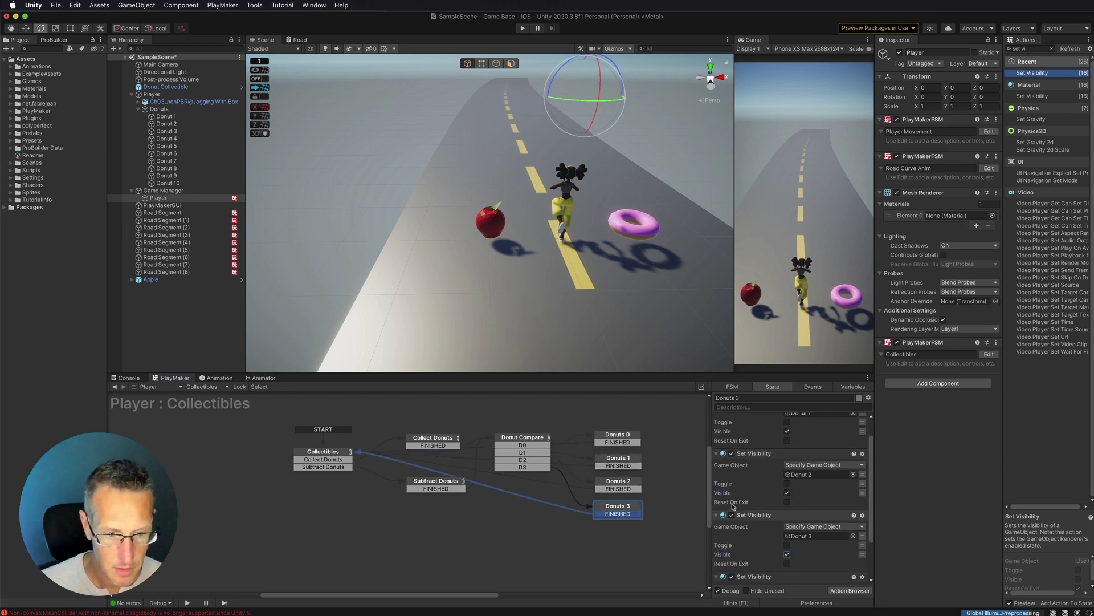
{"action": "left_click", "coordinate": [523, 29]}
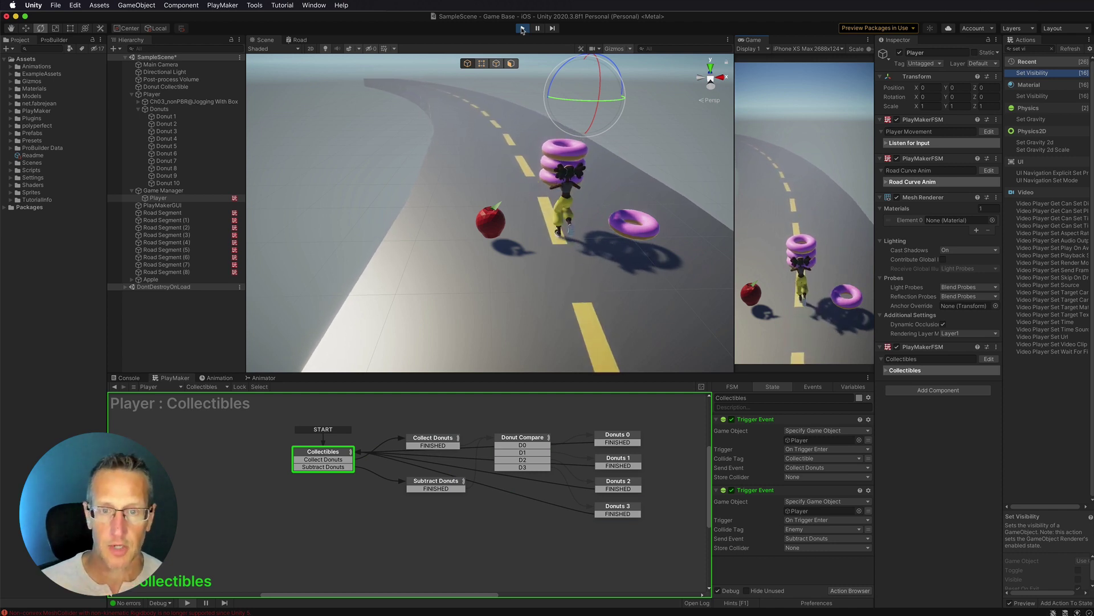
{"action": "key", "text": "Left"}
{"action": "key", "text": "Right"}
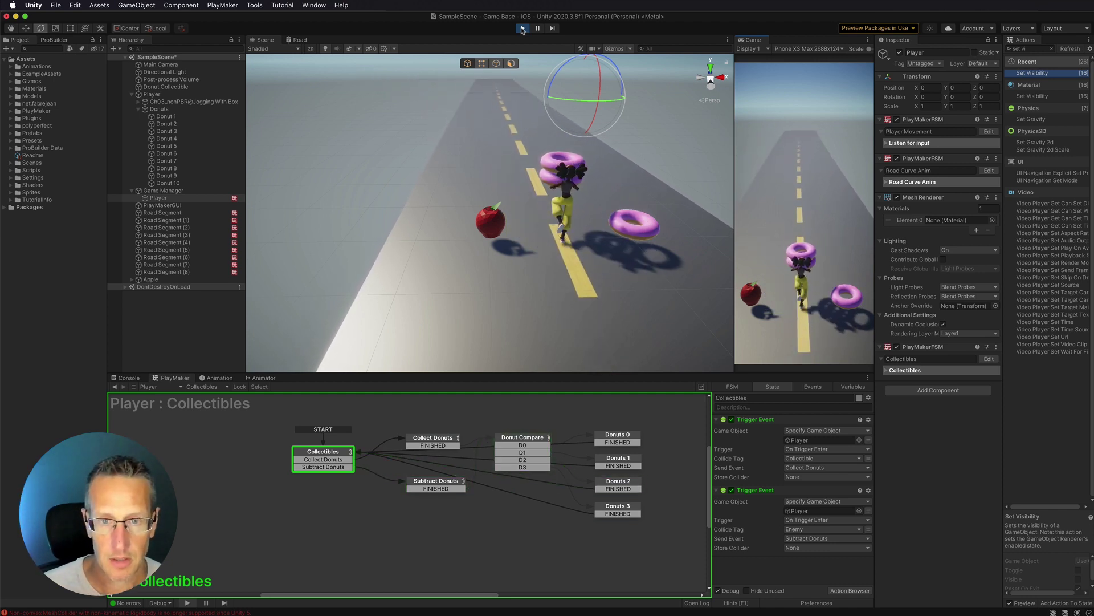
{"action": "key", "text": "Left"}
{"action": "key", "text": "Right"}
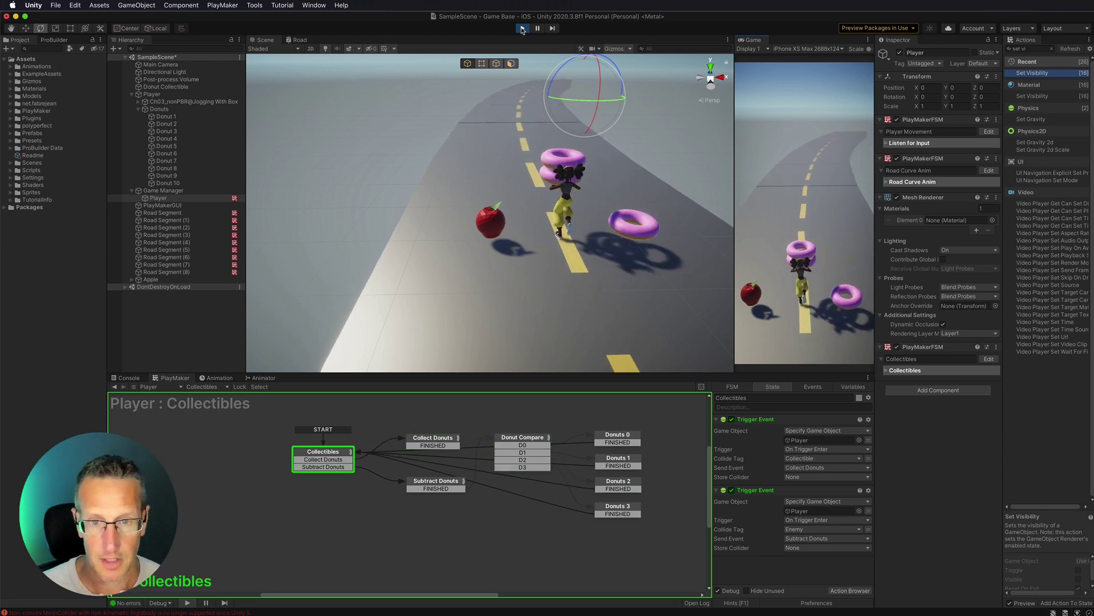
{"action": "key", "text": "Left"}
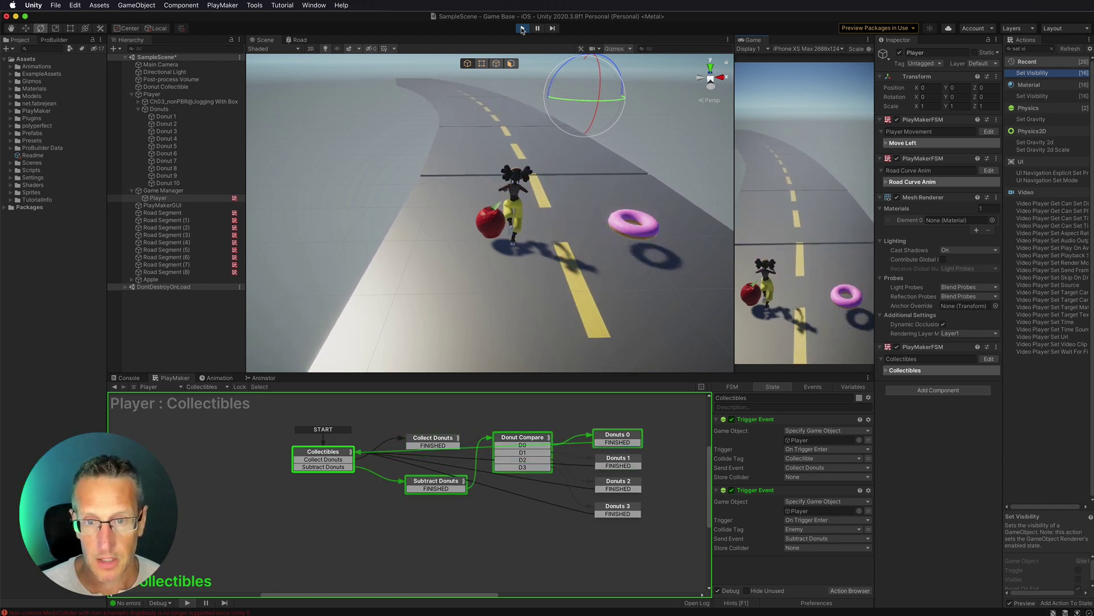
{"action": "key", "text": "Right"}
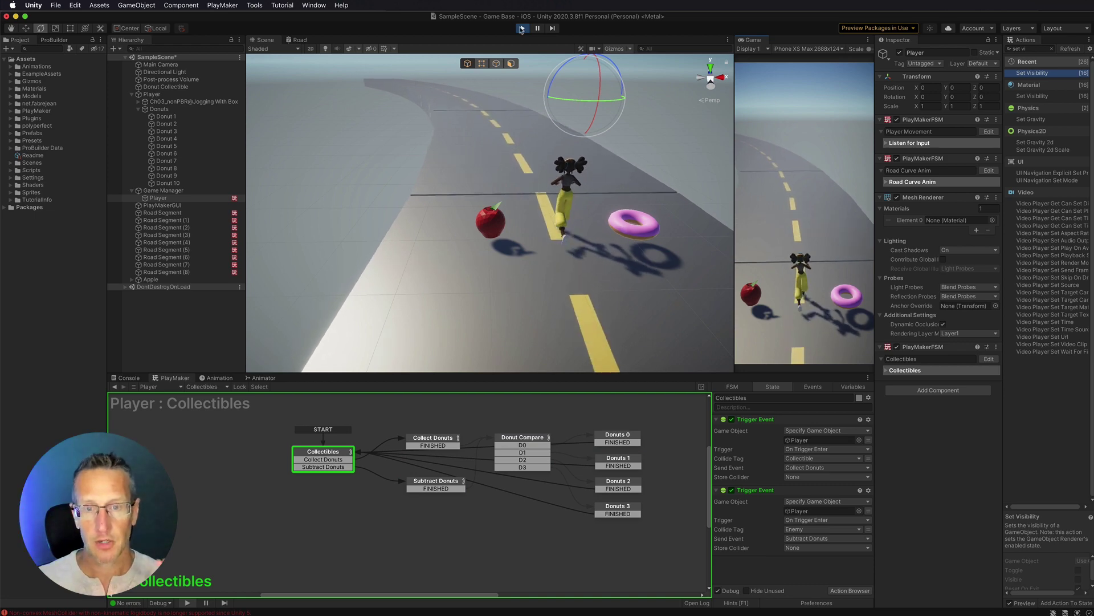
{"action": "left_click", "coordinate": [521, 28]}
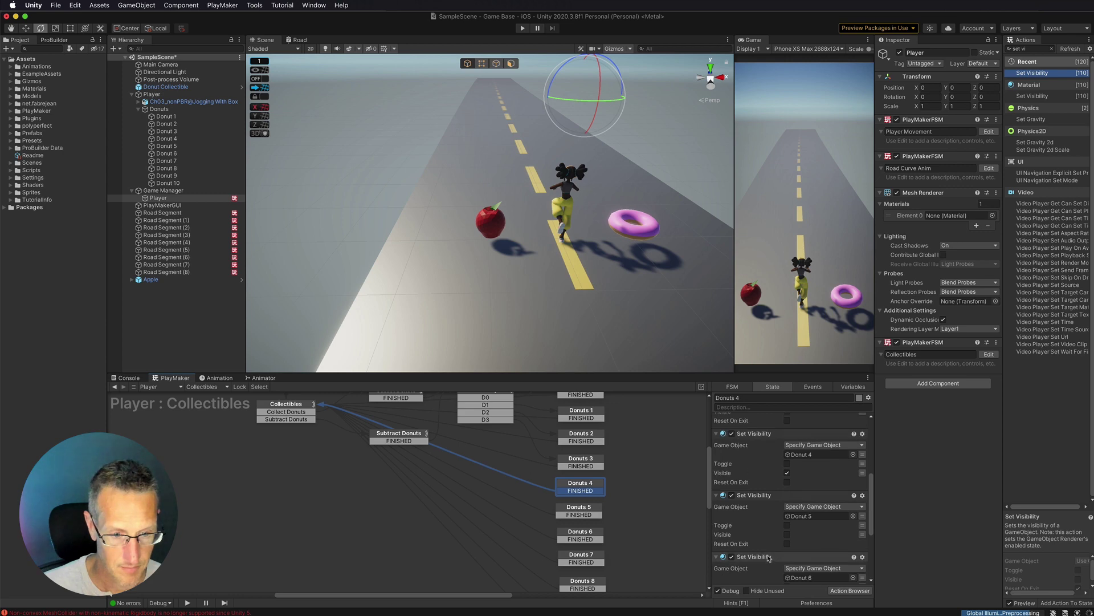
- Review the Donuts 4 state's Set Visibility actions, then play-test collecting more than three donuts and stop the game
{"action": "scroll", "coordinate": [760, 553], "scroll_direction": "up", "scroll_amount": 3}
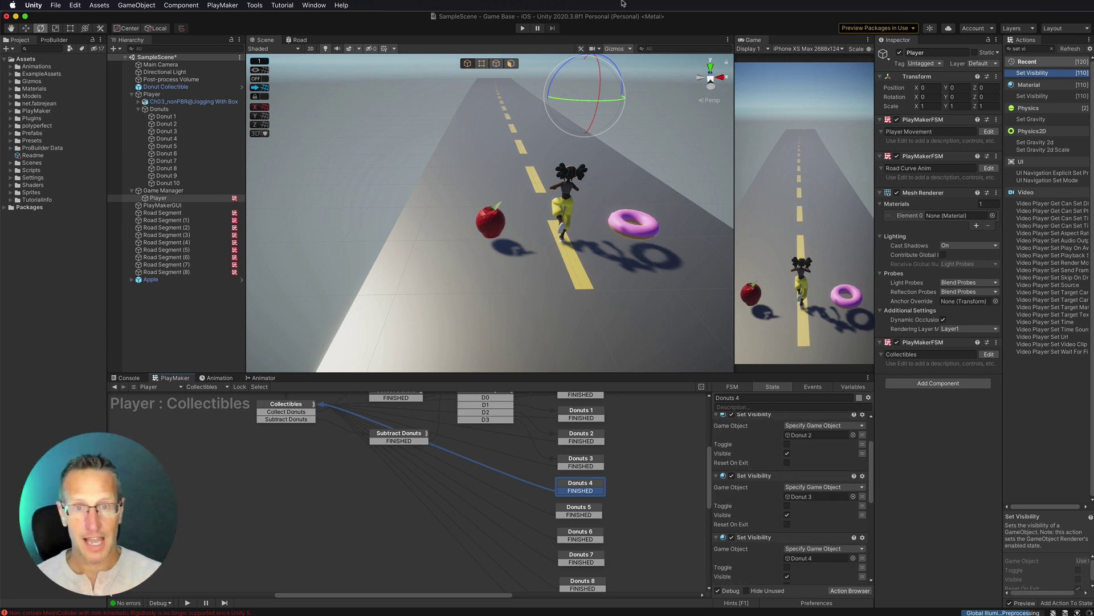
{"action": "left_click", "coordinate": [522, 29]}
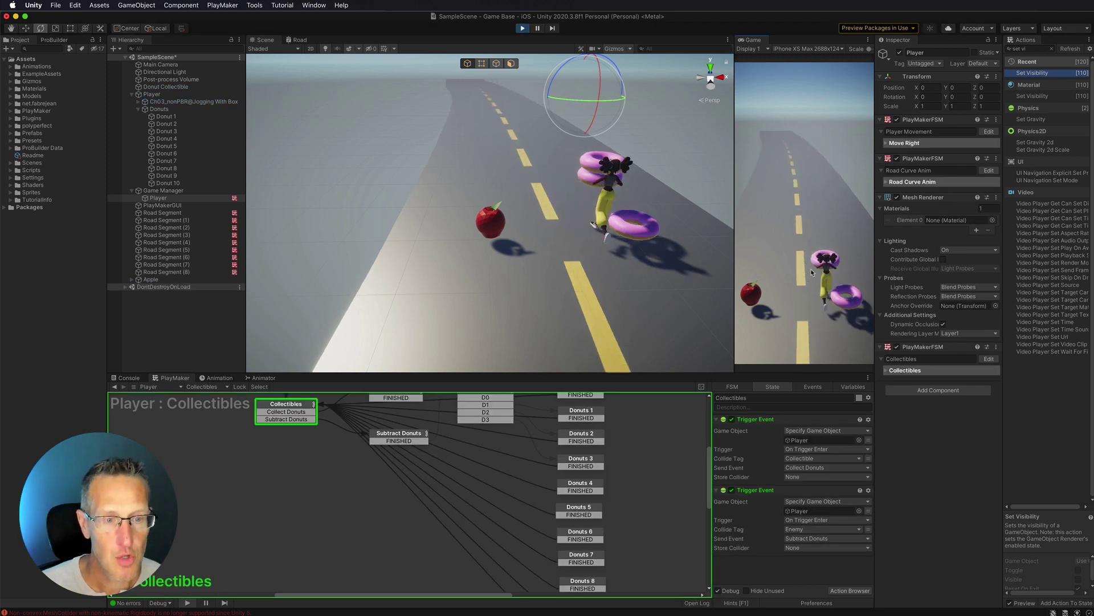
{"action": "key", "text": "Right"}
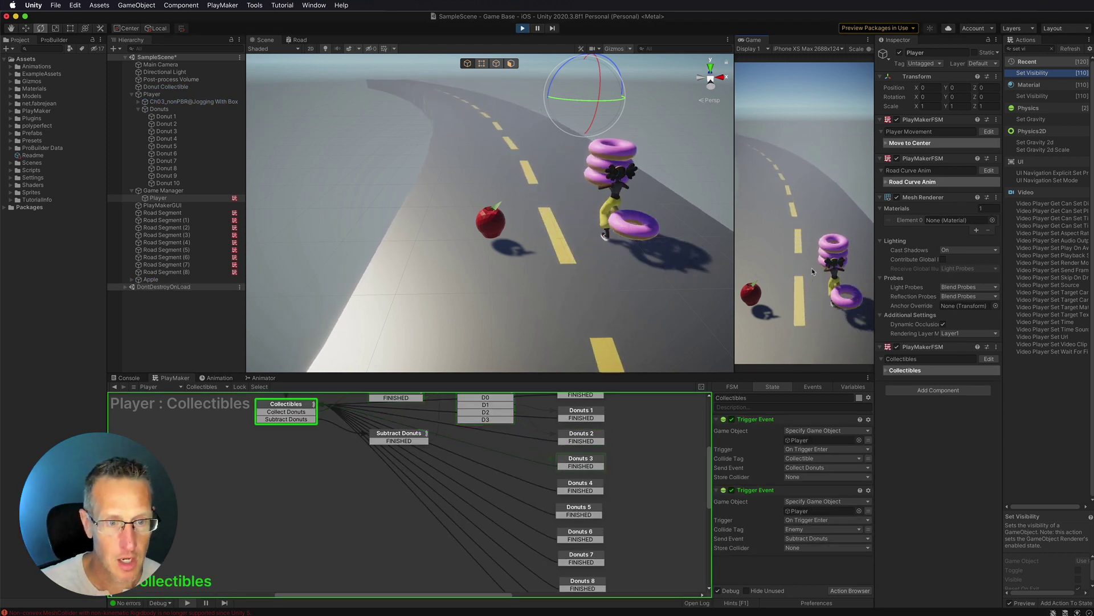
{"action": "key", "text": "Left"}
{"action": "key", "text": "Right"}
{"action": "key", "text": "Left"}
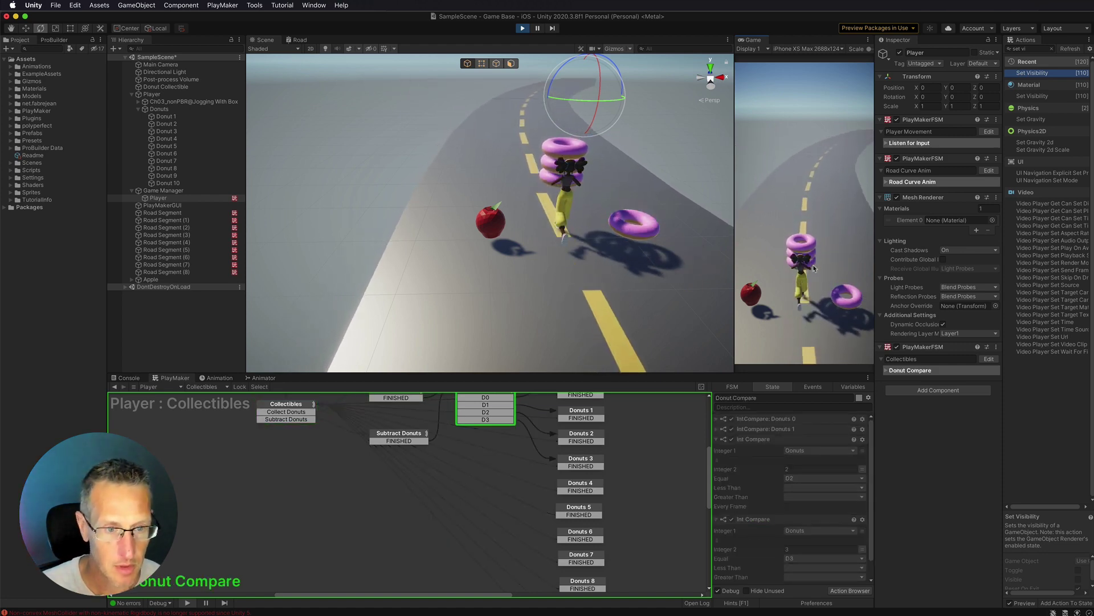
{"action": "key", "text": "super+p"}
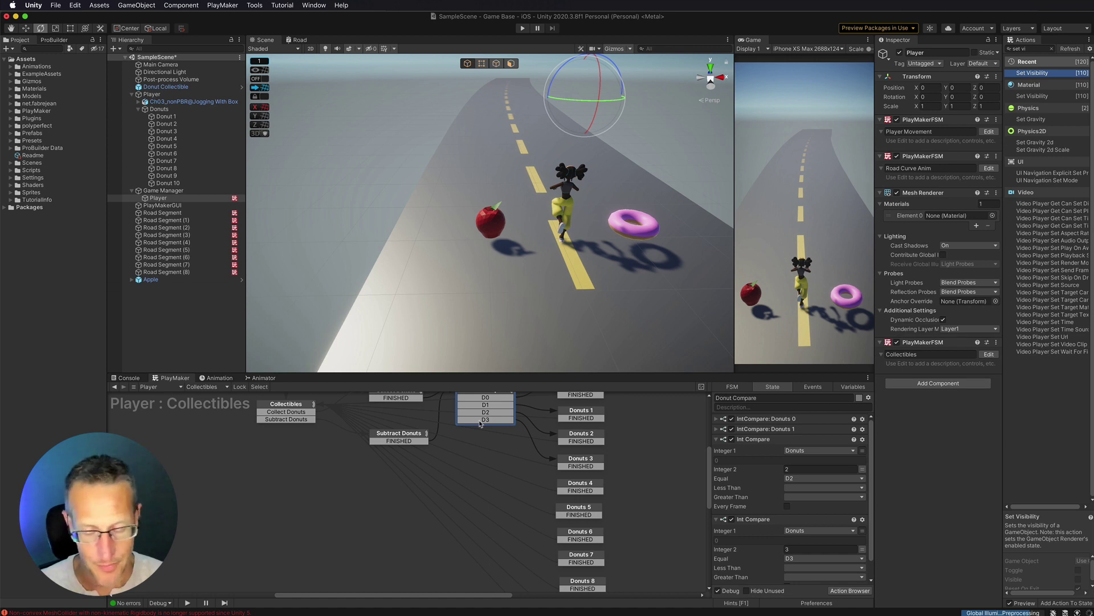
- Collapse the third and fourth Int Compare actions in the Donut Compare state and paste seven more copies
{"action": "left_click", "coordinate": [497, 412]}
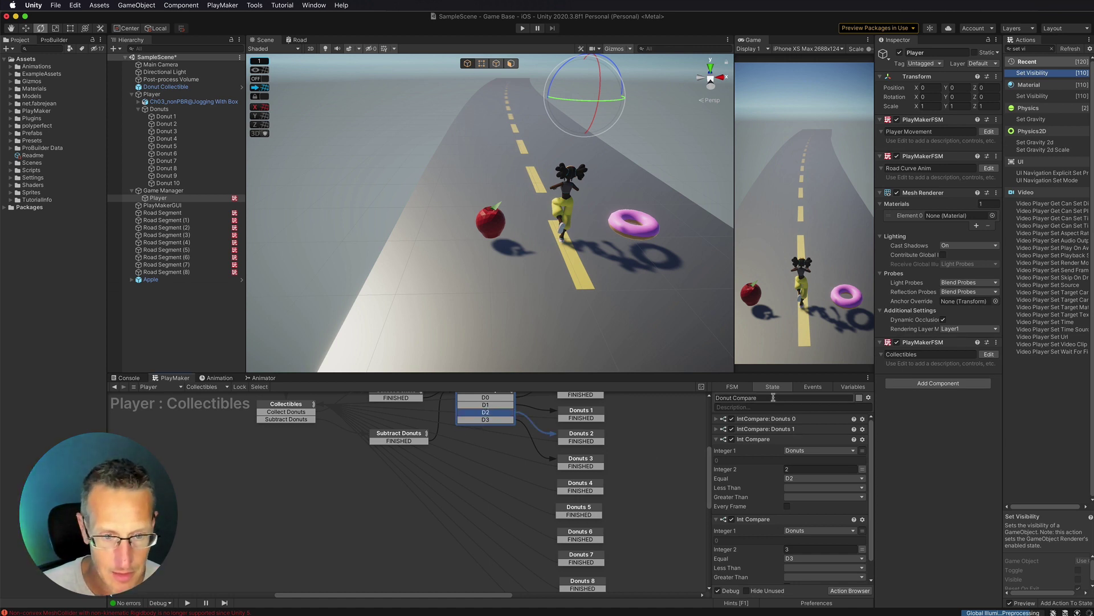
{"action": "left_click", "coordinate": [716, 439]}
{"action": "left_click", "coordinate": [716, 450]}
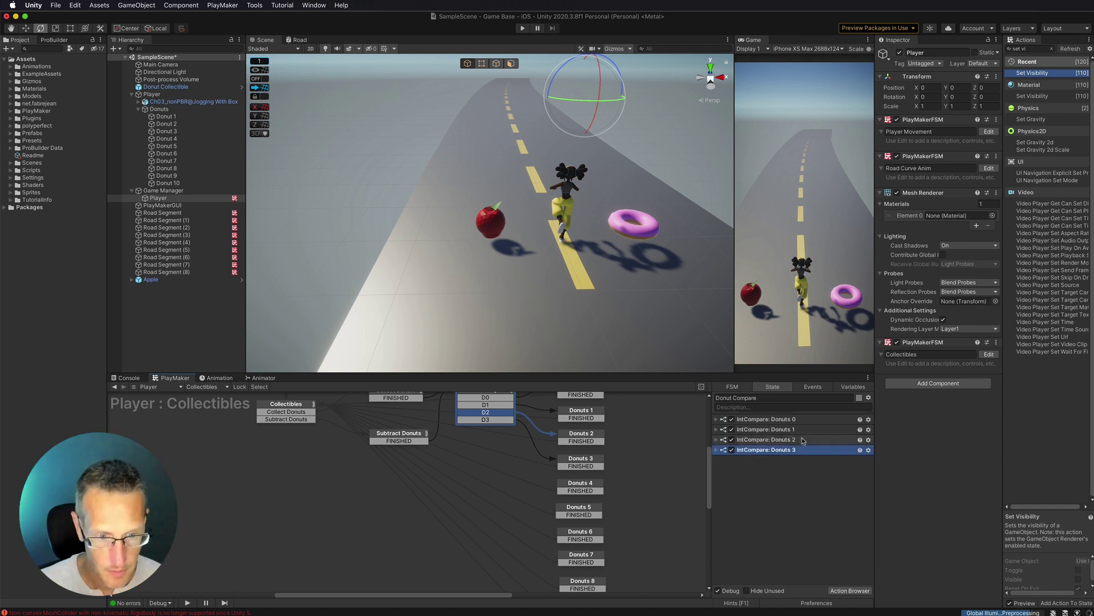
{"action": "key", "text": "super+v"}
{"action": "key", "text": "super+v"}
{"action": "key", "text": "super+v"}
{"action": "key", "text": "super+v"}
{"action": "key", "text": "super+v"}
{"action": "key", "text": "super+v"}
{"action": "key", "text": "super+v"}
- Set the last Int Compare's Integer 2 to 10 and add the events D4 through D10 to the FSM
{"action": "left_click", "coordinate": [758, 521]}
{"action": "left_click", "coordinate": [793, 550]}
{"action": "type", "text": "10"}
{"action": "left_click", "coordinate": [812, 386]}
{"action": "type", "text": "D10"}
{"action": "key", "text": "Return"}
{"action": "type", "text": "D5"}
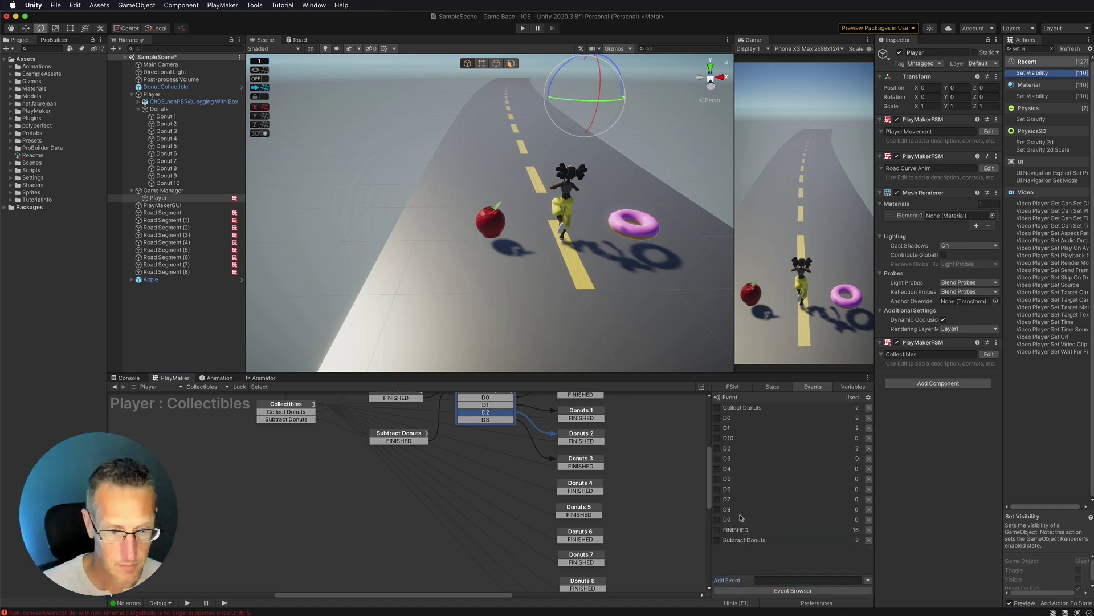
- Set the other pasted Int Compare actions' Integer 2 to 4 through 9 with matching Equal events D4 through D9
{"action": "left_click", "coordinate": [772, 386]}
{"action": "type", "text": "45"}
{"action": "left_click", "coordinate": [810, 508]}
{"action": "type", "text": "678"}
{"action": "left_click", "coordinate": [810, 539]}
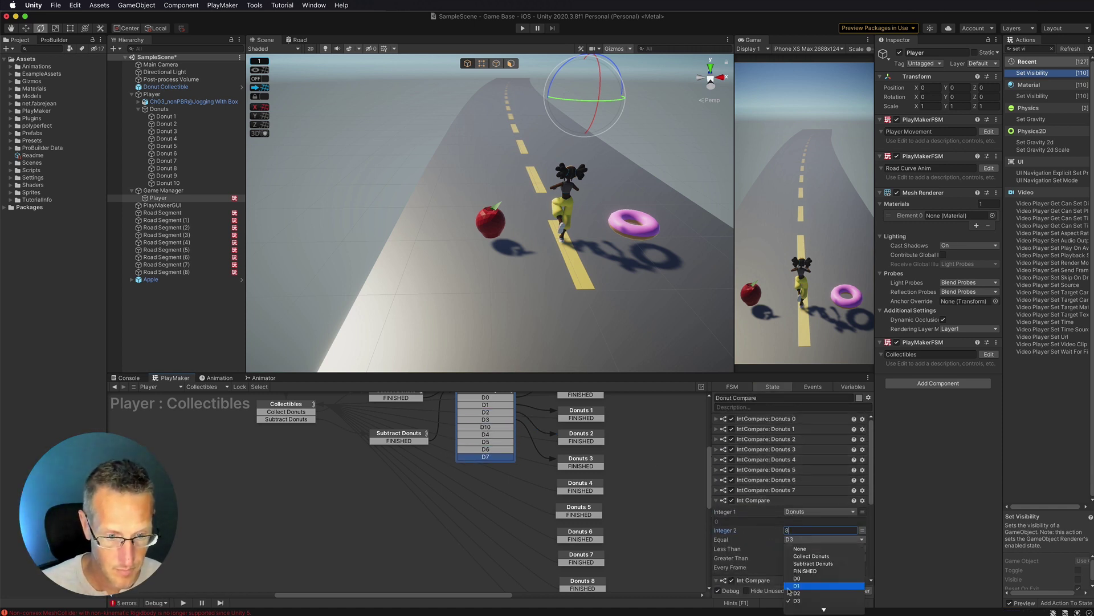
{"action": "left_click", "coordinate": [796, 586]}
{"action": "type", "text": "9"}
- Move Donut Compare's D10 transition to the end and link D4 through D10 to the Donuts 4 through Donuts 10 states
{"action": "right_click", "coordinate": [472, 455]}
{"action": "left_click", "coordinate": [510, 545]}
{"action": "left_click_drag", "start_coordinate": [486, 427], "coordinate": [580, 483]}
{"action": "left_click_drag", "start_coordinate": [486, 435], "coordinate": [579, 507]}
{"action": "left_click_drag", "start_coordinate": [485, 442], "coordinate": [579, 532]}
{"action": "left_click_drag", "start_coordinate": [485, 450], "coordinate": [581, 554]}
{"action": "left_click_drag", "start_coordinate": [485, 457], "coordinate": [582, 581]}
{"action": "scroll", "coordinate": [541, 502], "scroll_direction": "down", "scroll_amount": 1}
{"action": "left_click_drag", "start_coordinate": [489, 436], "coordinate": [573, 577]}
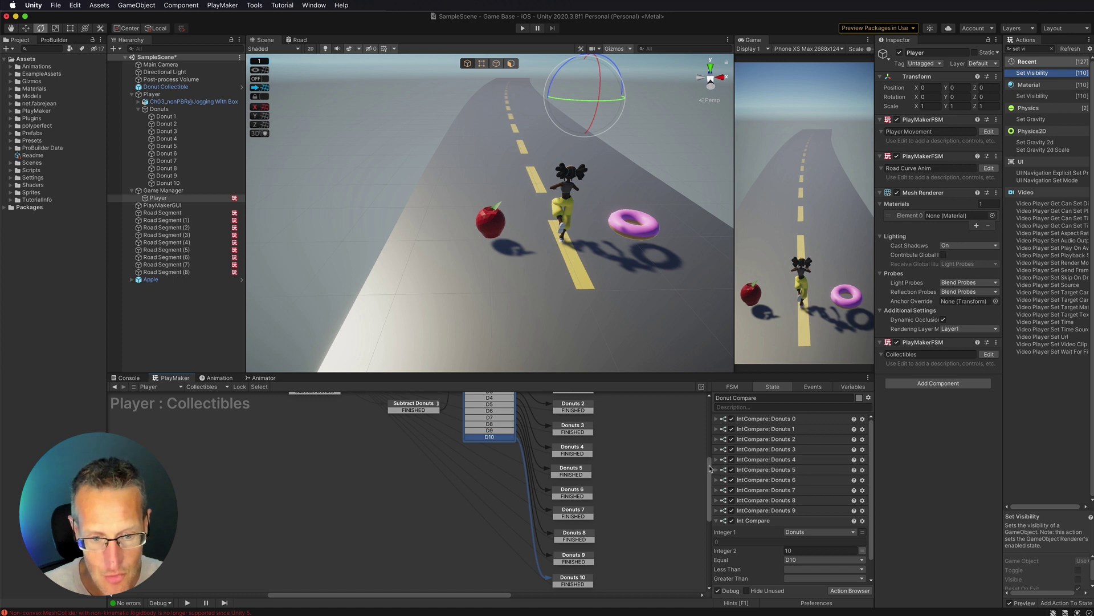
- Review the actions of the Collectibles, Collect Donuts, Donut Compare and Donuts 0 states, collapsing the last Int Compare
{"action": "left_click_drag", "start_coordinate": [711, 468], "coordinate": [713, 449]}
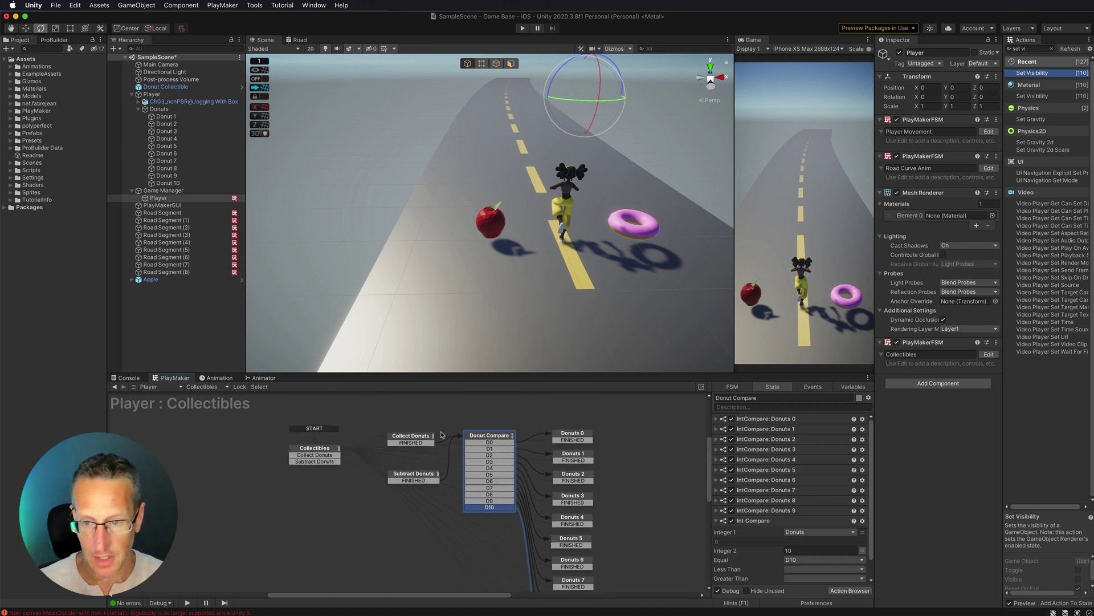
{"action": "left_click", "coordinate": [315, 451]}
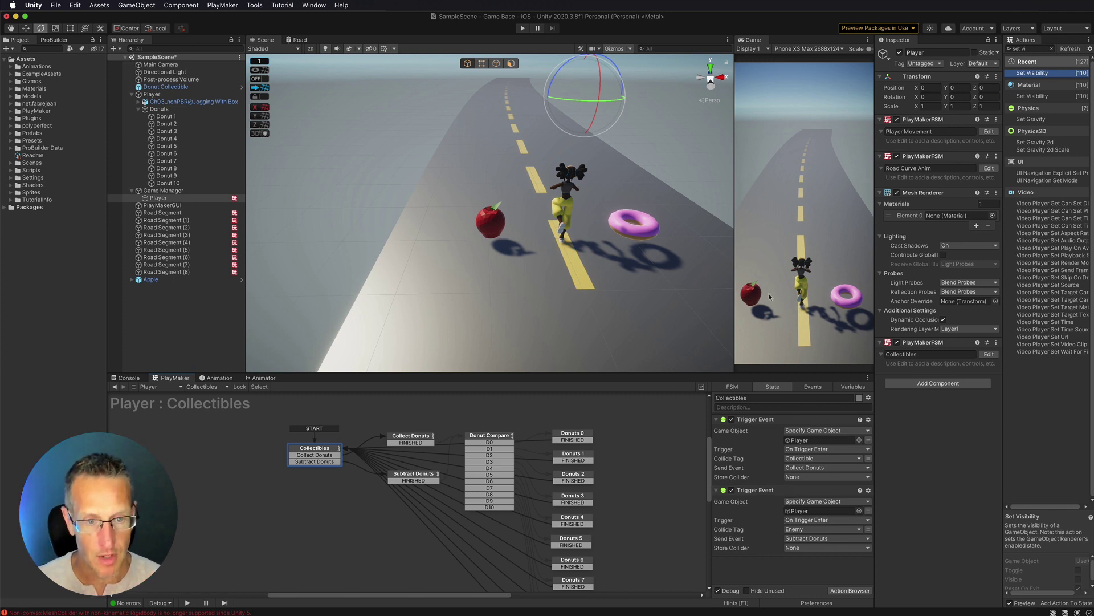
{"action": "left_click", "coordinate": [409, 440]}
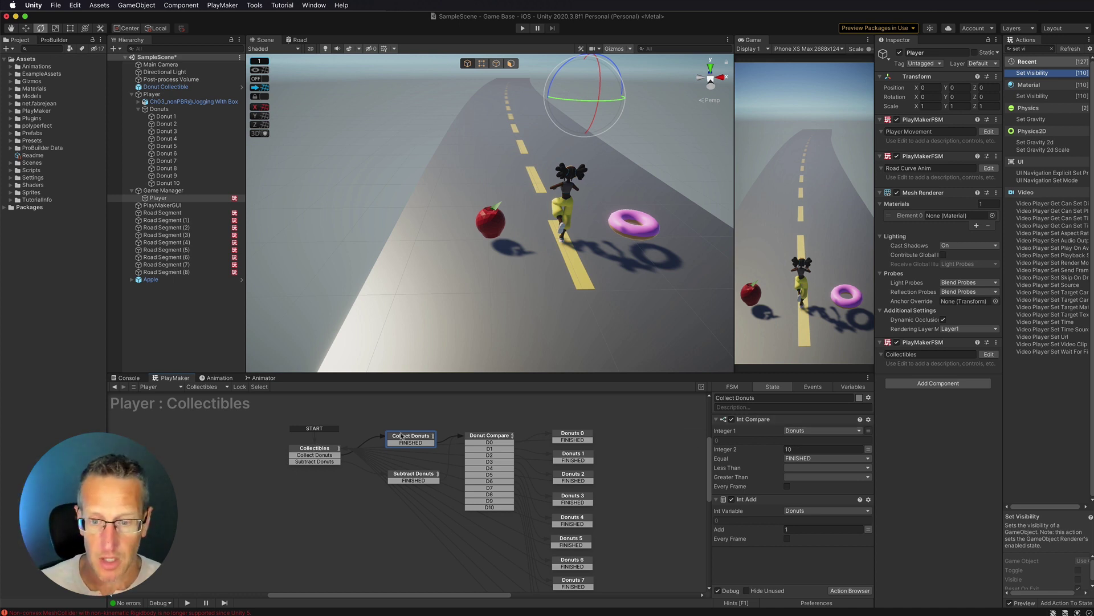
{"action": "left_click", "coordinate": [480, 437]}
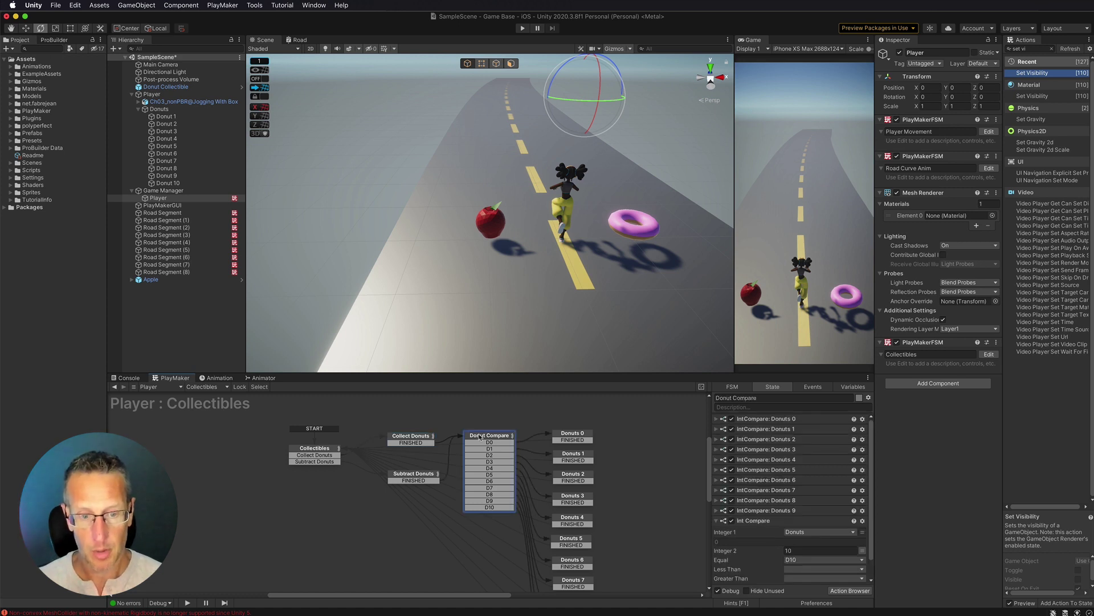
{"action": "left_click", "coordinate": [719, 520]}
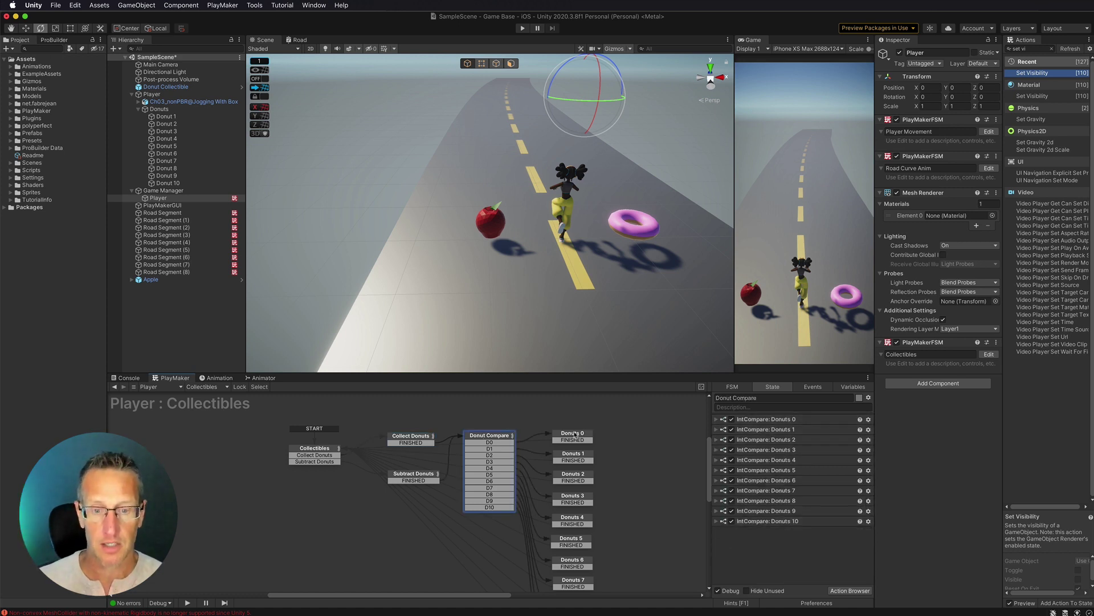
{"action": "left_click", "coordinate": [573, 434]}
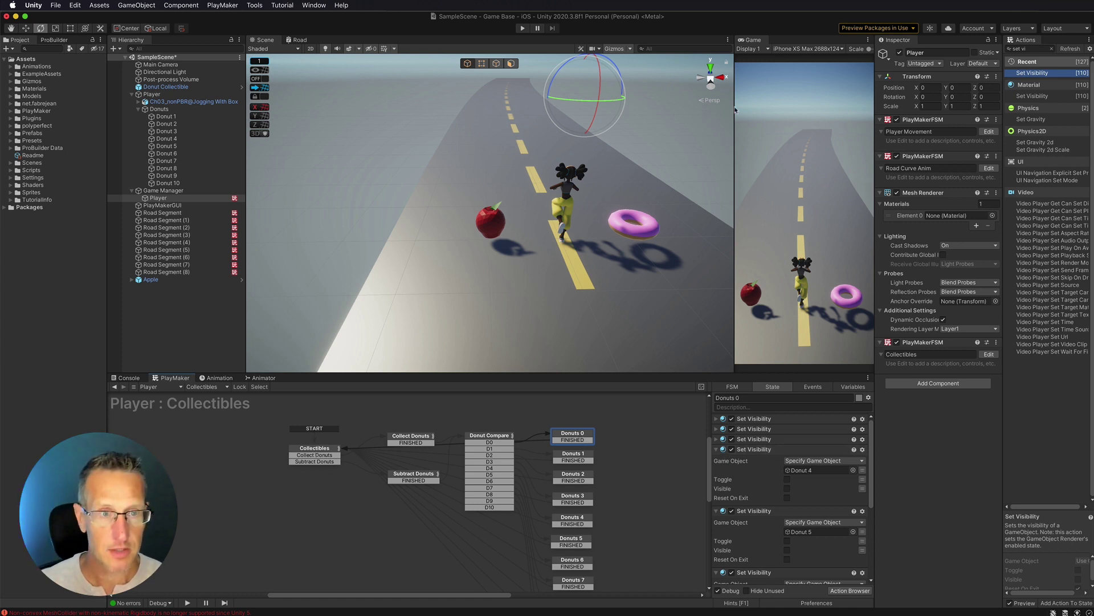
- Play-test the game, steering the player into the donut repeatedly until ten donuts are stacked
{"action": "left_click", "coordinate": [522, 28]}
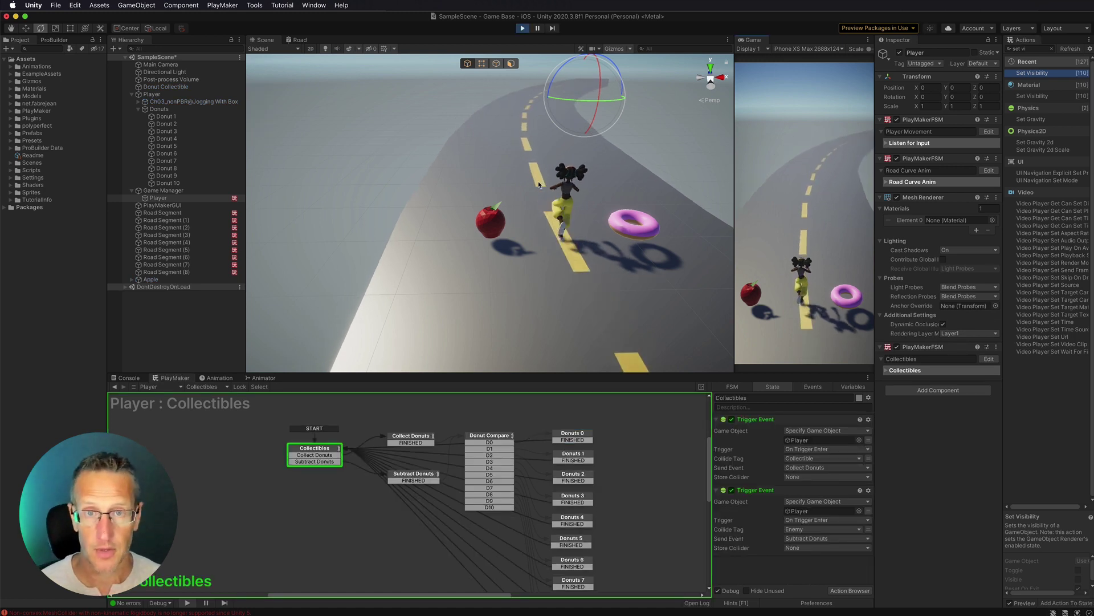
{"action": "key", "text": "Right"}
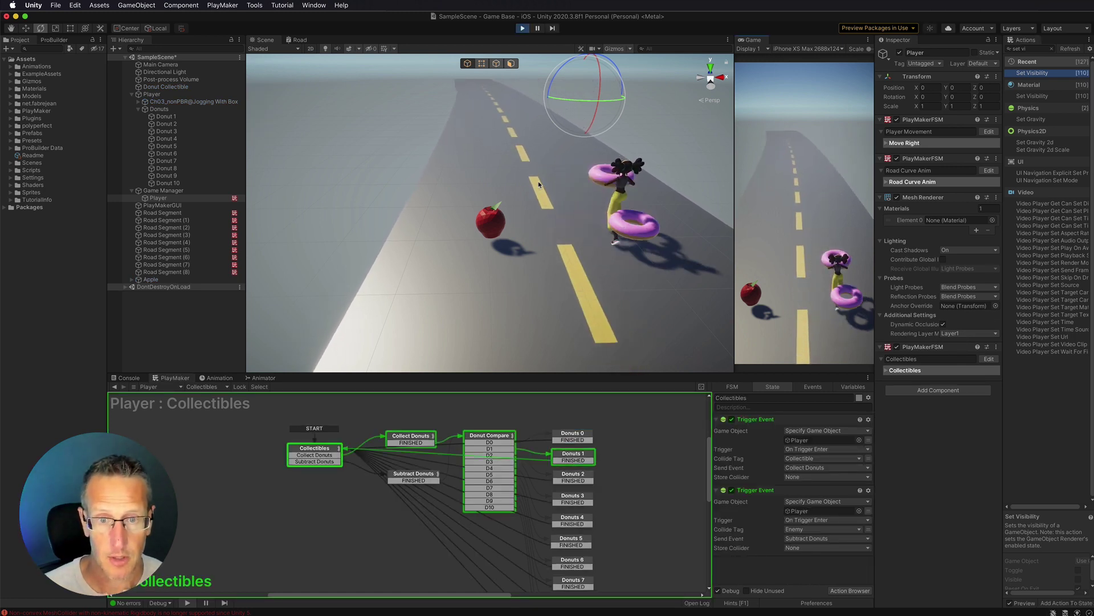
{"action": "key", "text": "Left"}
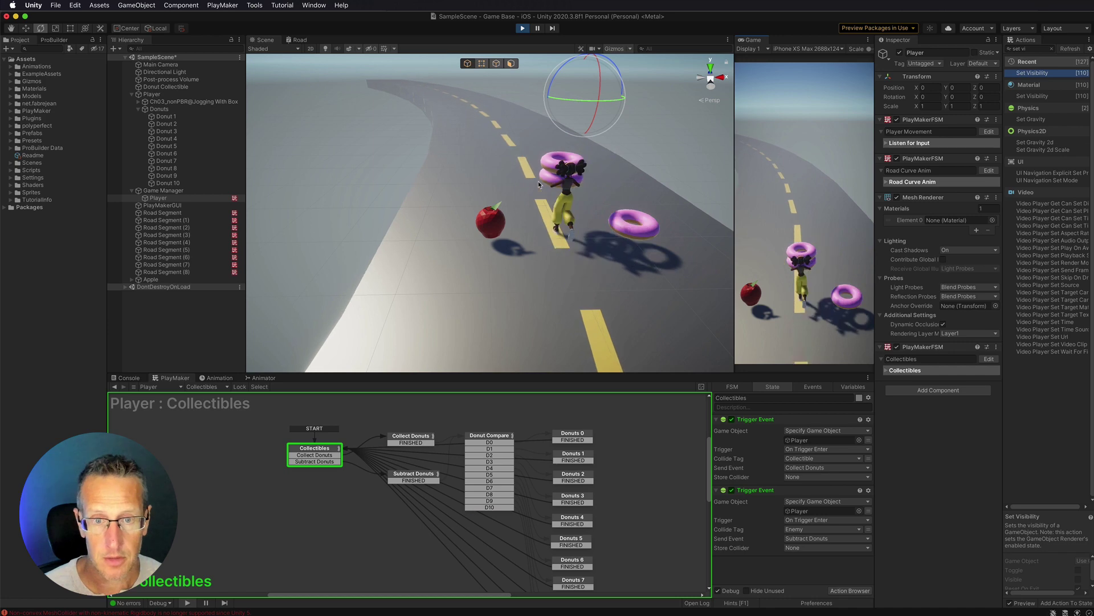
{"action": "key", "text": "Right"}
{"action": "key", "text": "Left"}
{"action": "key", "text": "Right"}
{"action": "key", "text": "Left"}
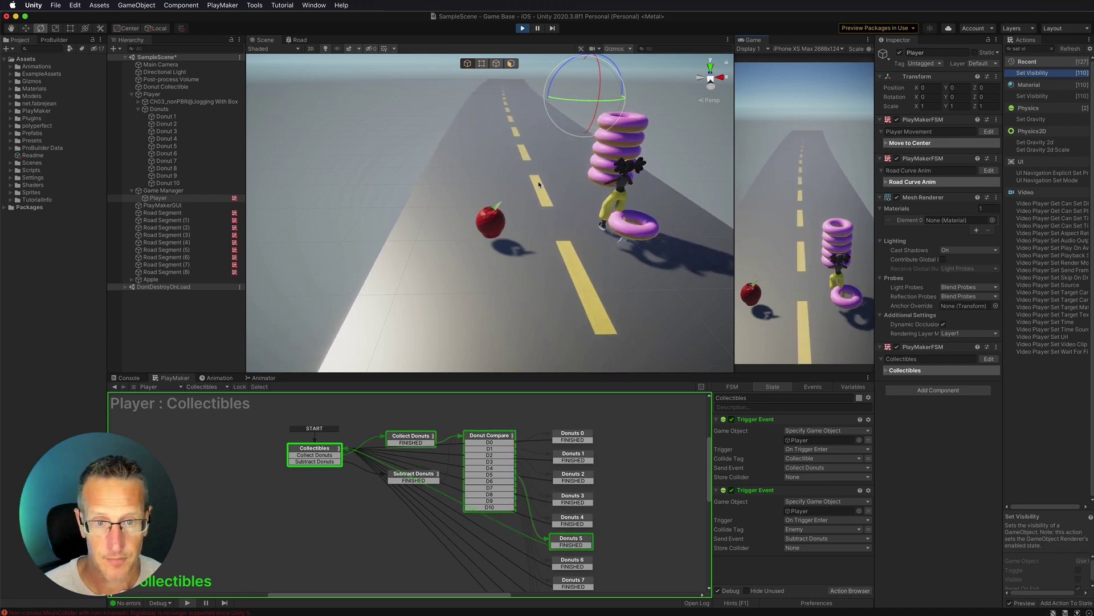
{"action": "key", "text": "Right"}
{"action": "key", "text": "Left"}
{"action": "key", "text": "Right"}
{"action": "key", "text": "Left"}
{"action": "key", "text": "Right"}
{"action": "key", "text": "Left"}
{"action": "key", "text": "Right"}
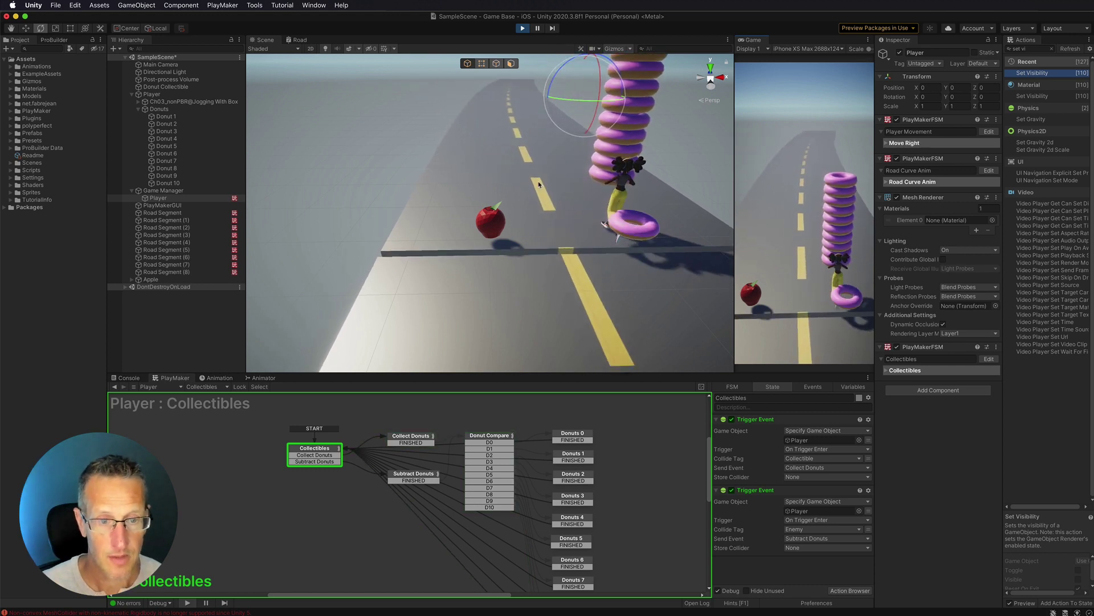
- Steer the player into the apple repeatedly to test removing all the stacked donuts
{"action": "key", "text": "Left"}
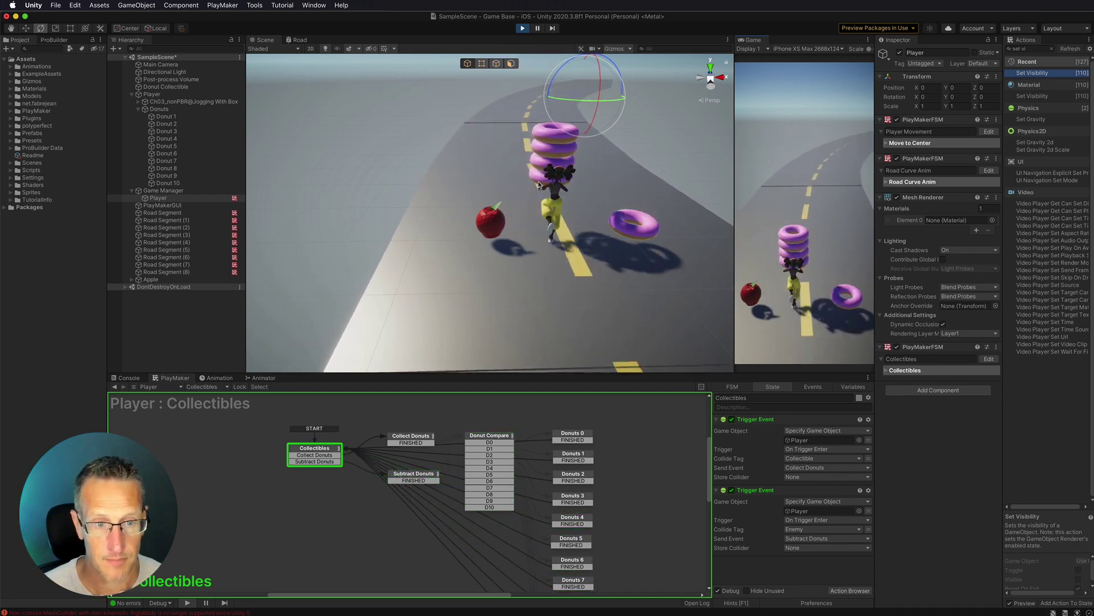
{"action": "key", "text": "Left"}
{"action": "key", "text": "Left"}
{"action": "key", "text": "Left"}
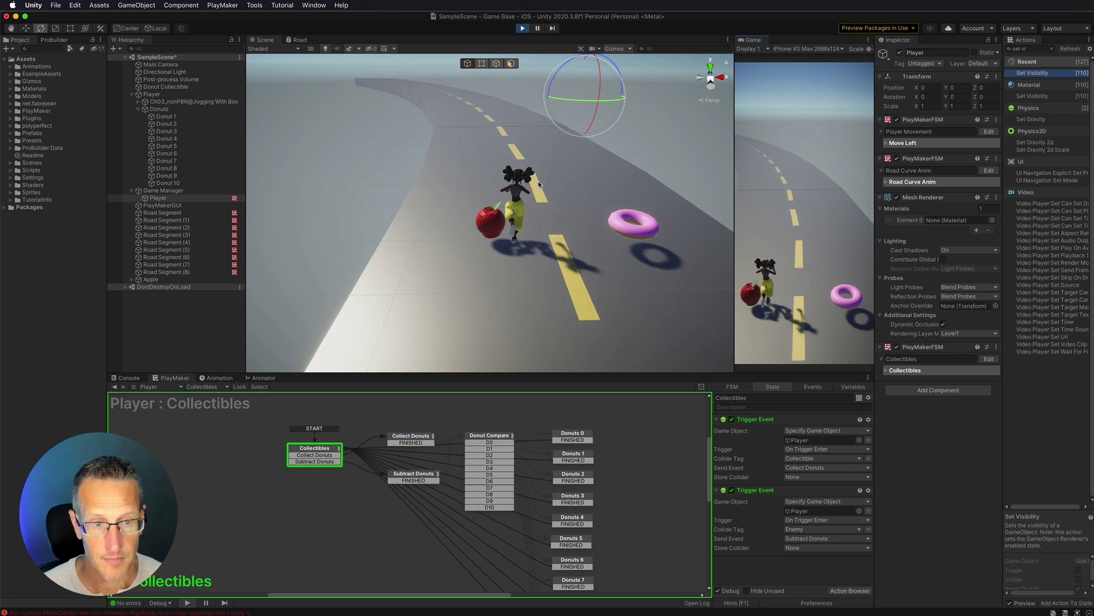